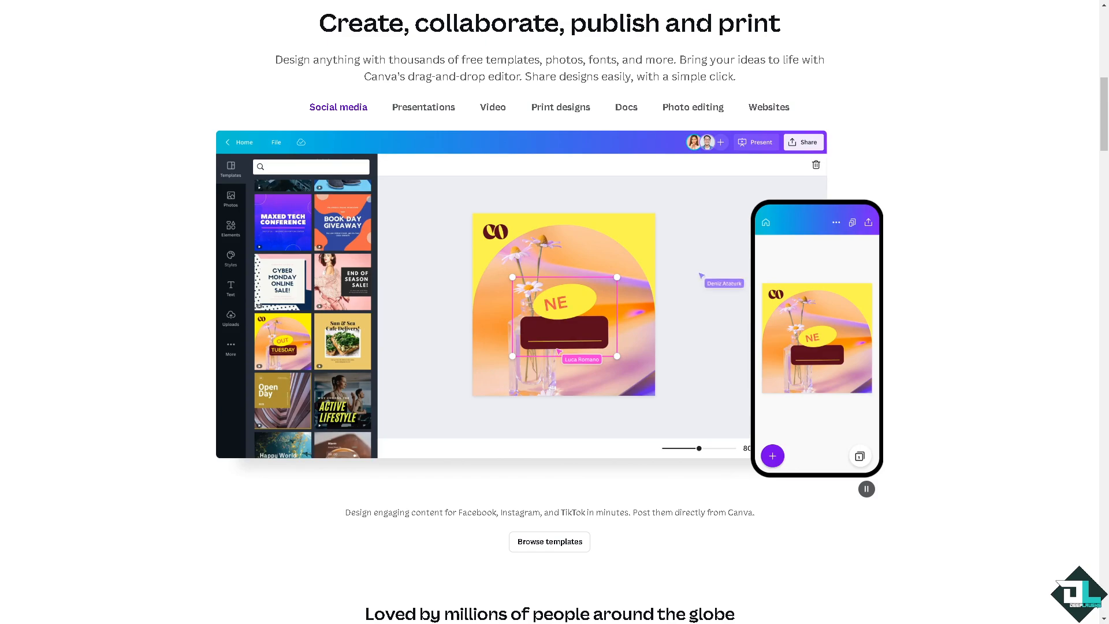
Choose to continue with email from the additional ways to log in to Canva.
scroll(554, 311, up, 10)
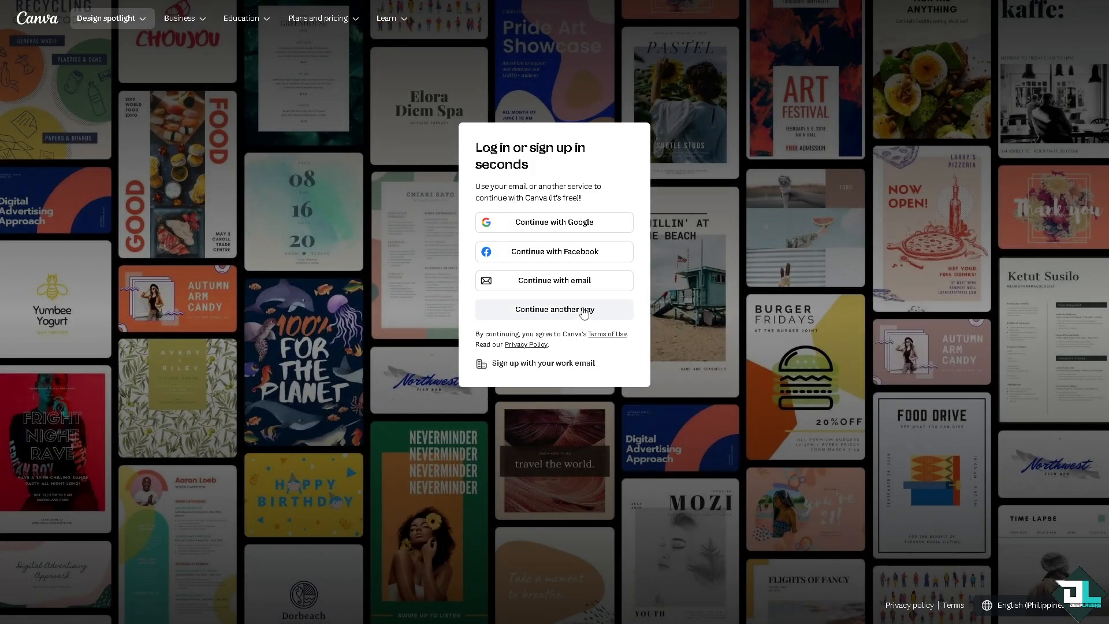
click(583, 310)
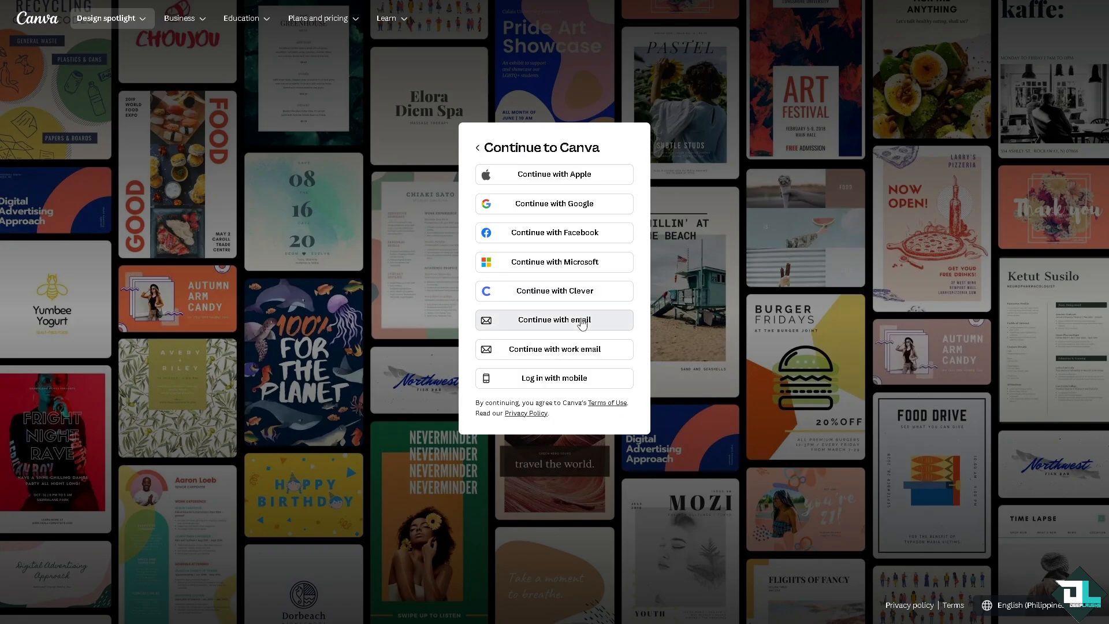
click(560, 320)
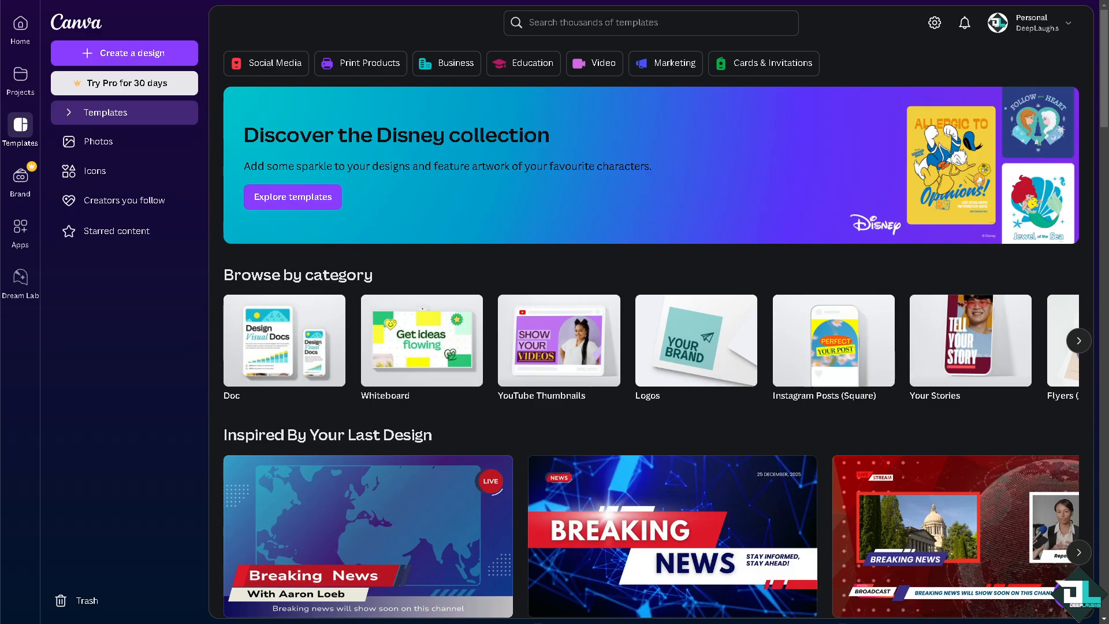
mouse_move(379, 541)
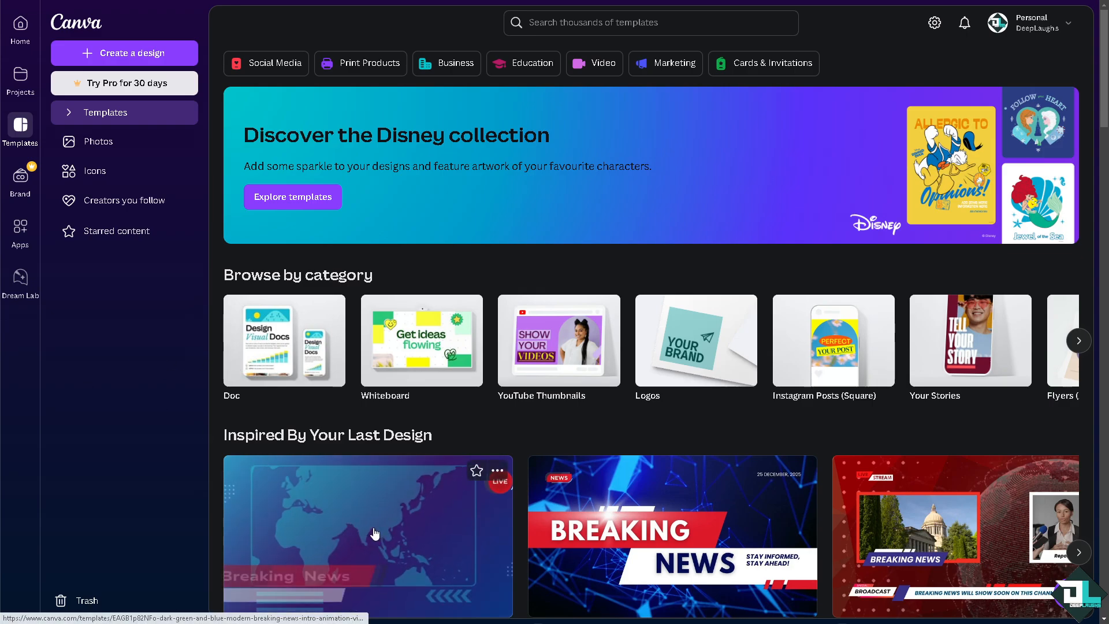
mouse_move(663, 536)
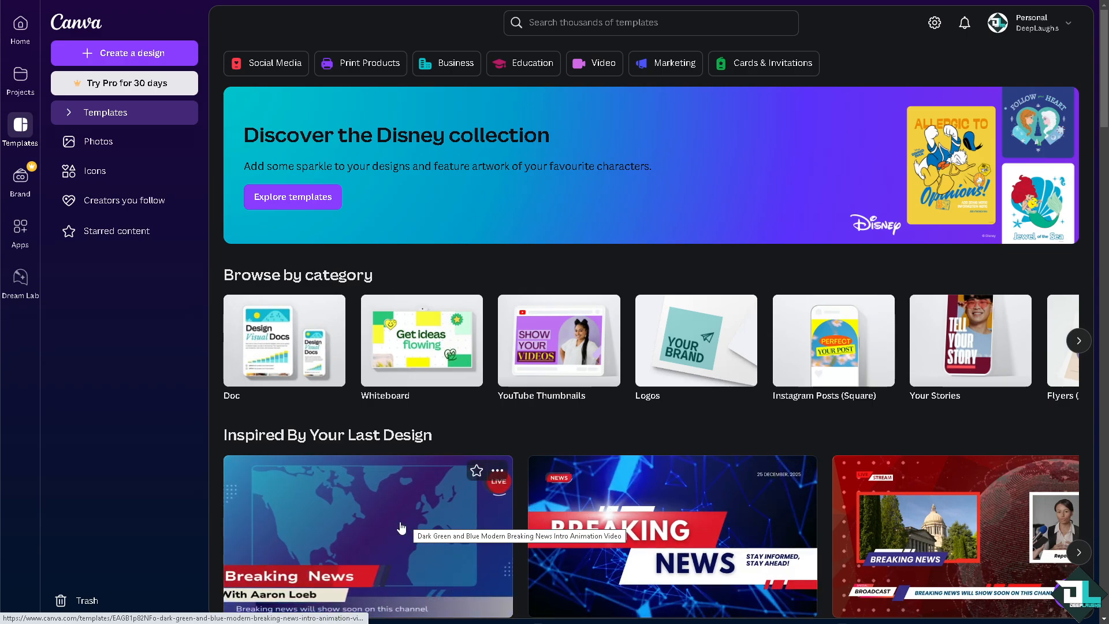
click(68, 115)
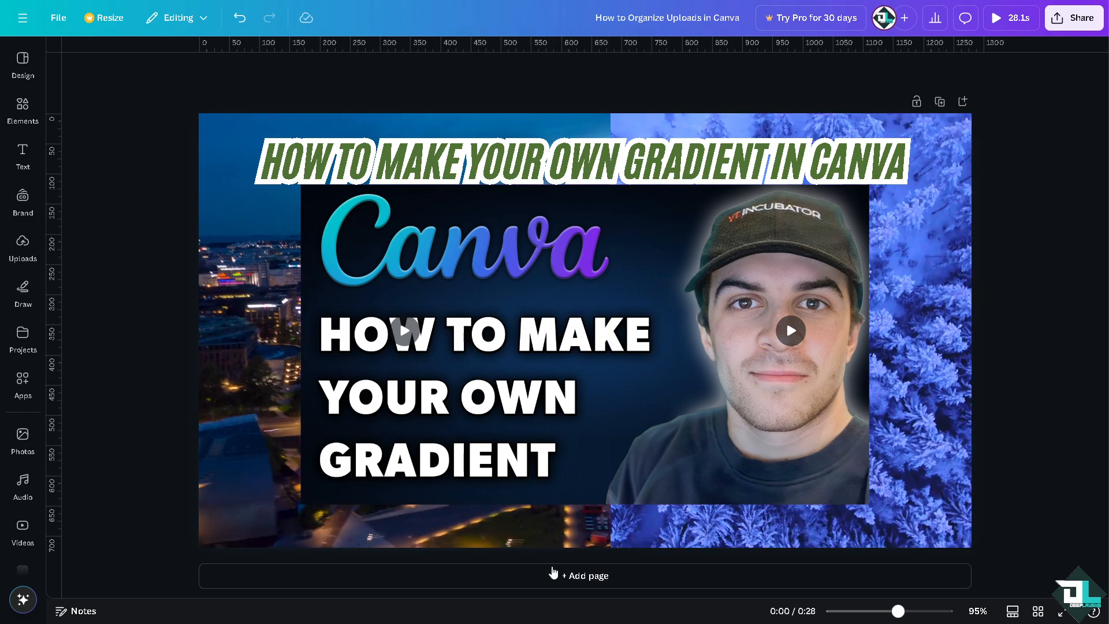
Show the page timeline of the design and add a blank page after the existing one.
click(1010, 612)
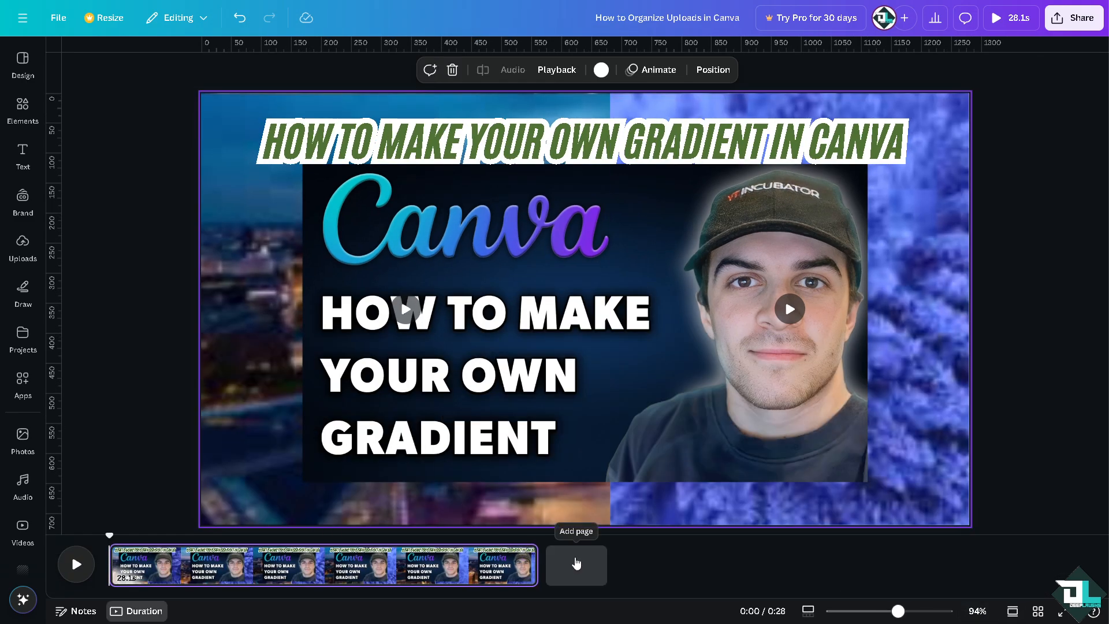
click(576, 563)
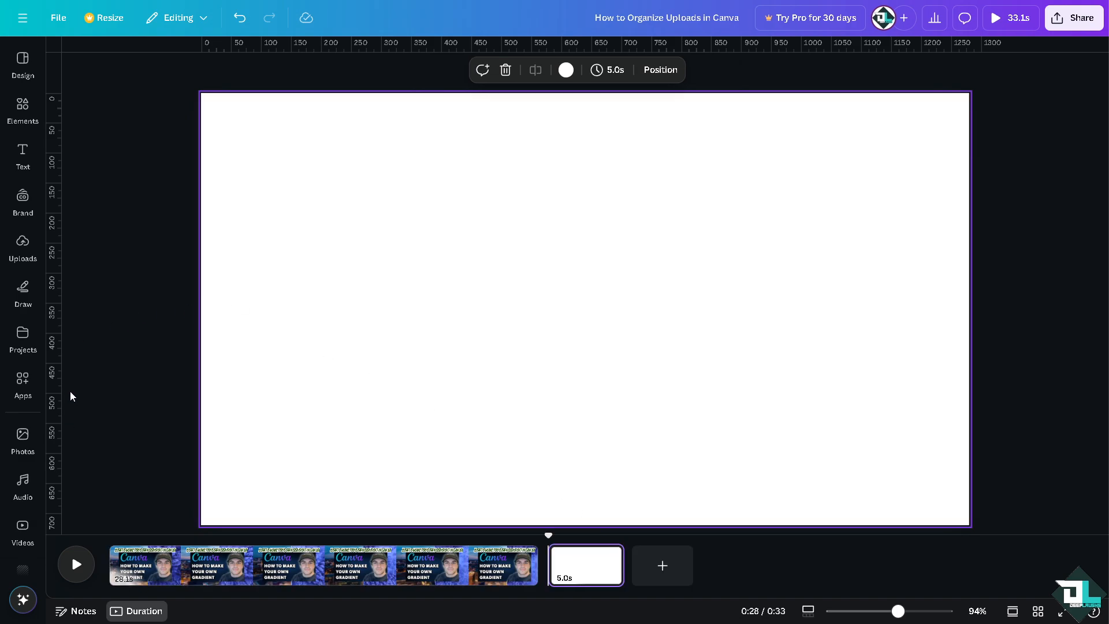
Search the elements for "gradient" and place the overlapping blue circles graphic on the right part of the blank page.
click(26, 127)
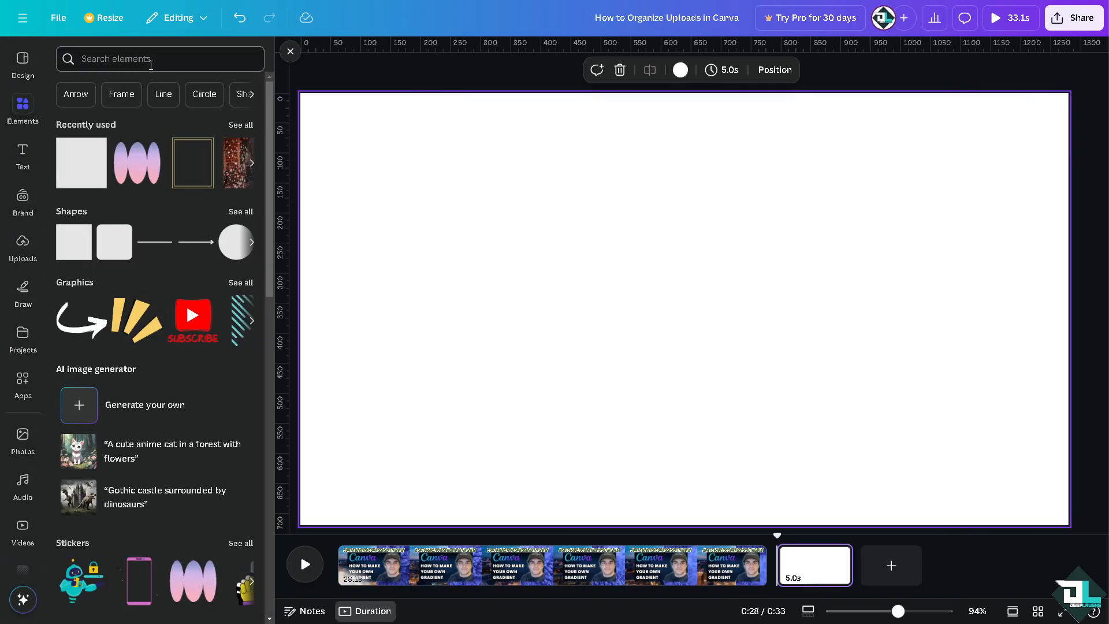
text(gradient)
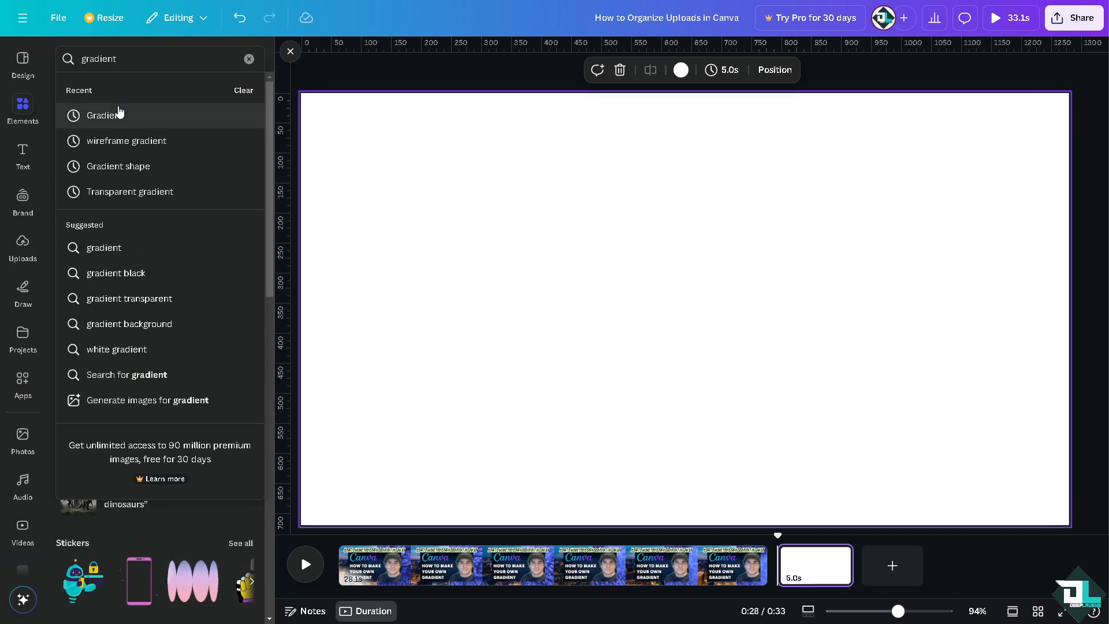
click(116, 113)
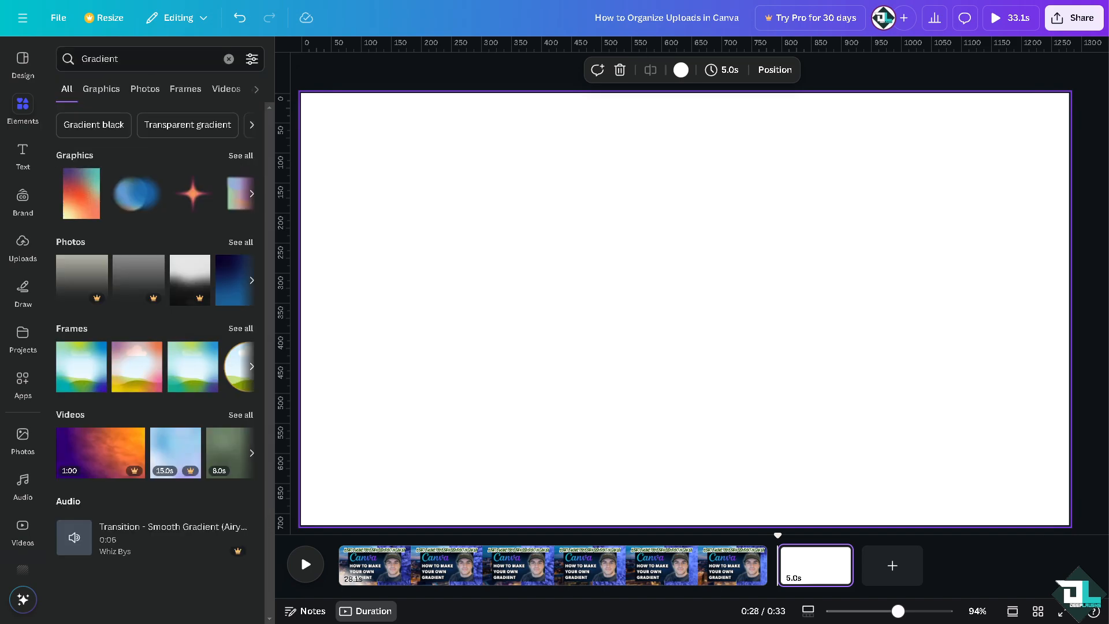
click(134, 209)
drag(623, 265, 771, 277)
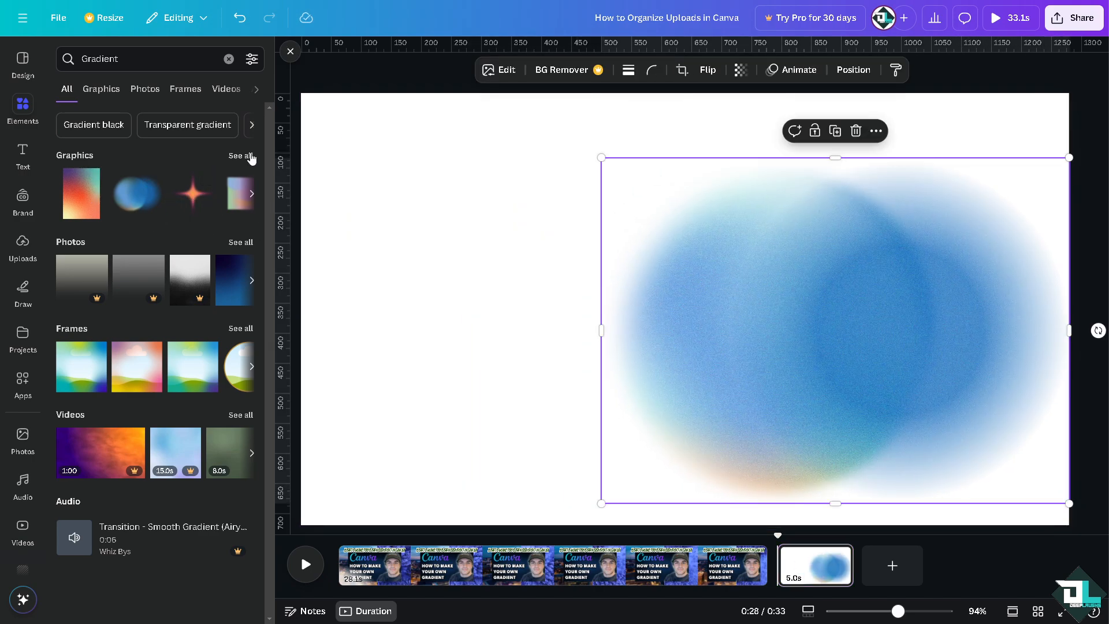
Expand the gradient graphics results and add the blurred blue wave graphic on the left part of the page.
click(240, 155)
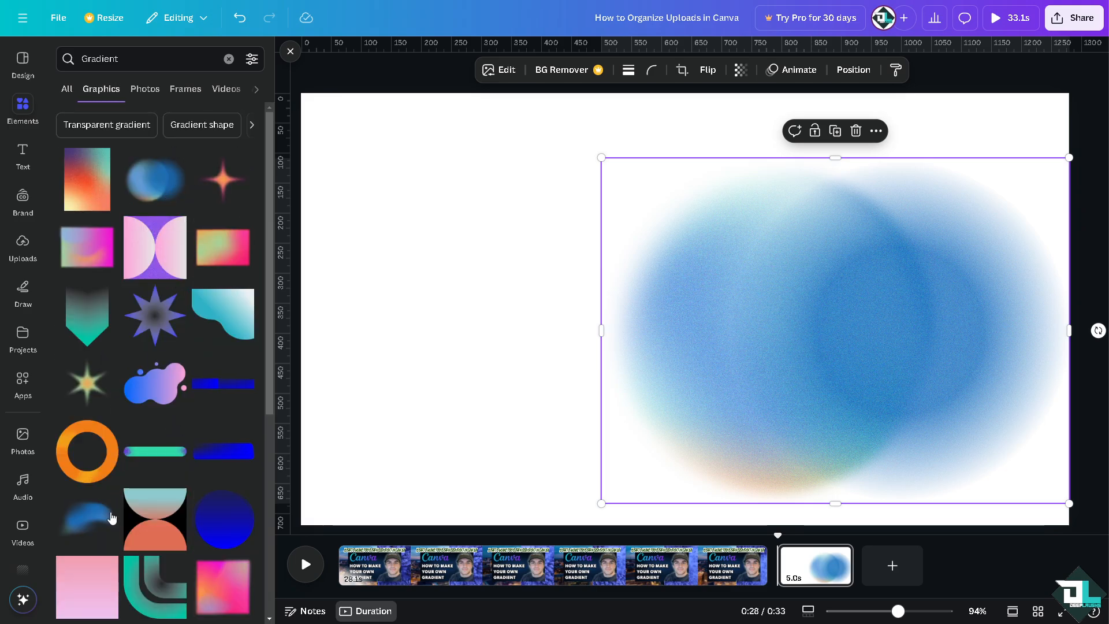
click(97, 518)
drag(549, 327, 465, 341)
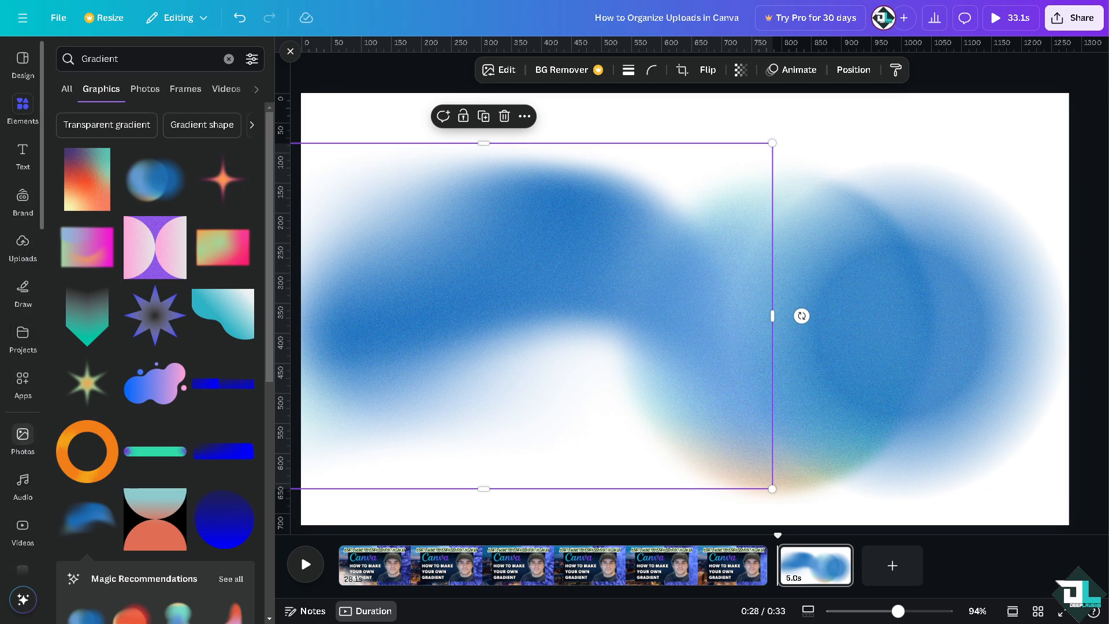
Open the photo library, browse it and clear the existing "move" search.
click(23, 442)
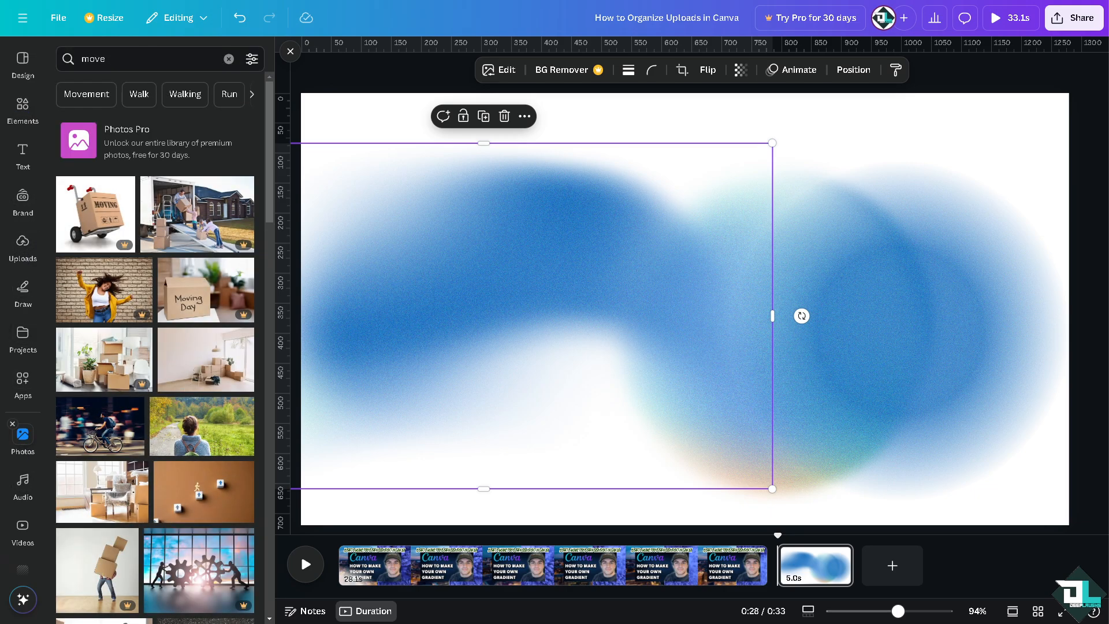
scroll(193, 449, down, 1)
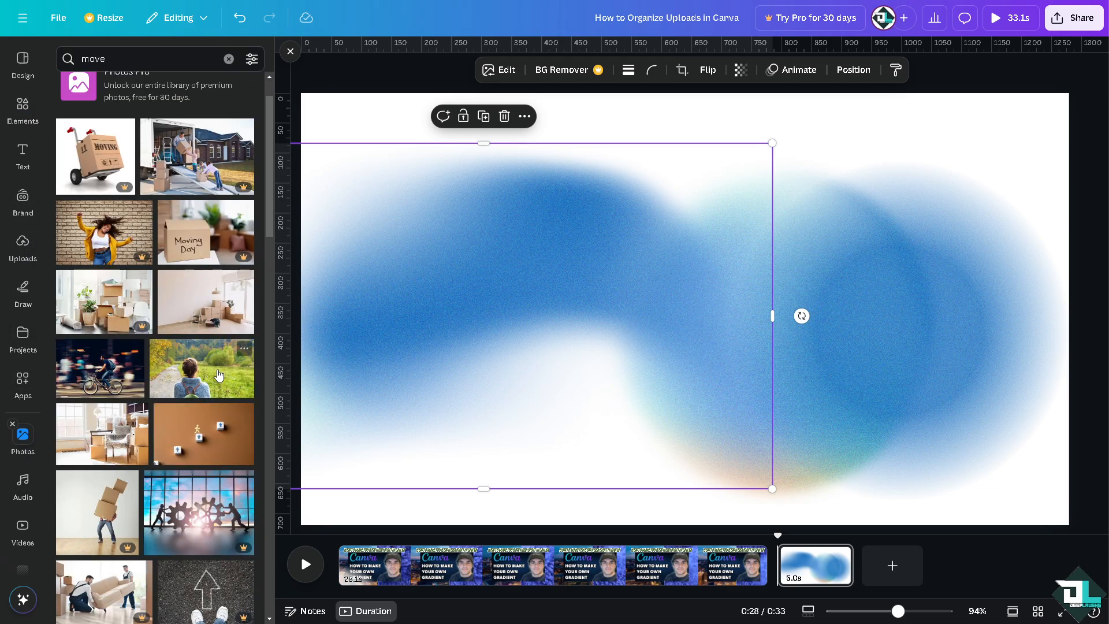
scroll(192, 448, down, 7)
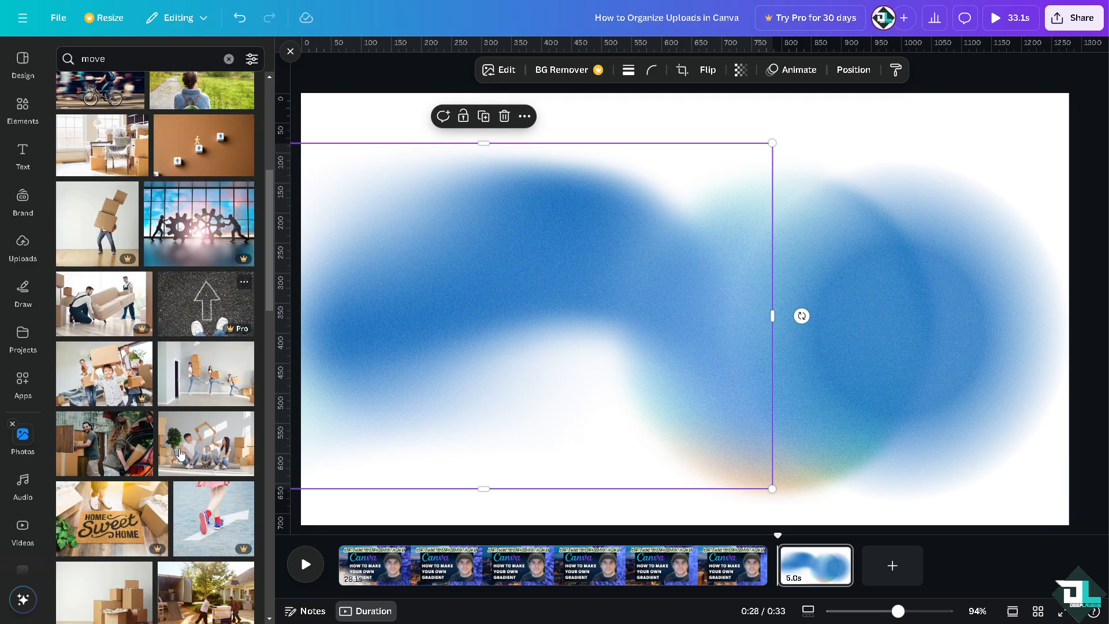
scroll(180, 454, up, 8)
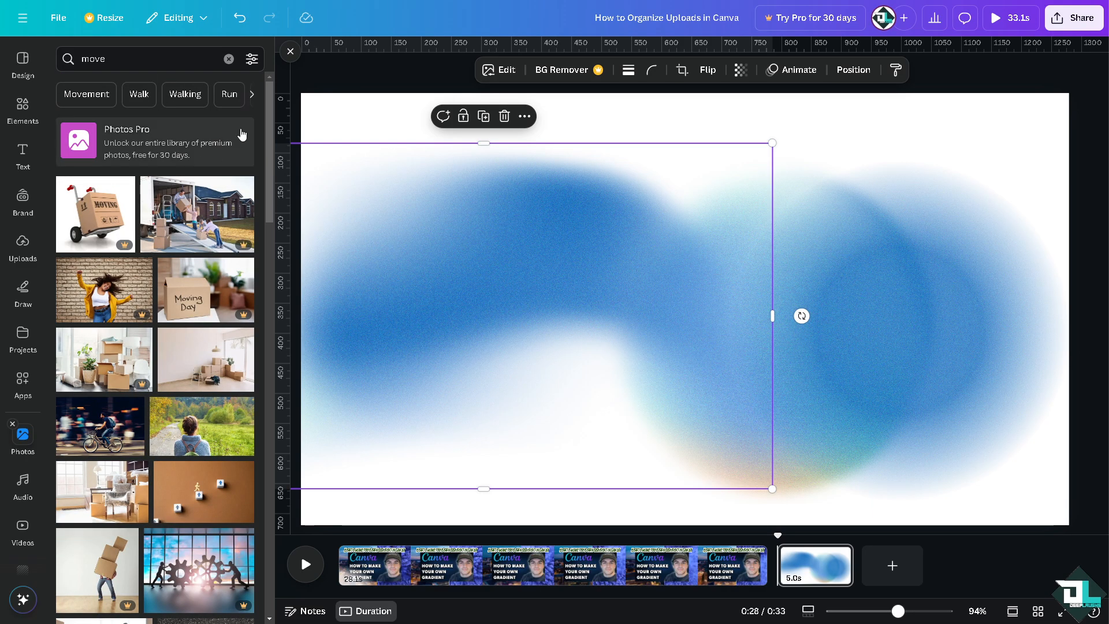
click(229, 60)
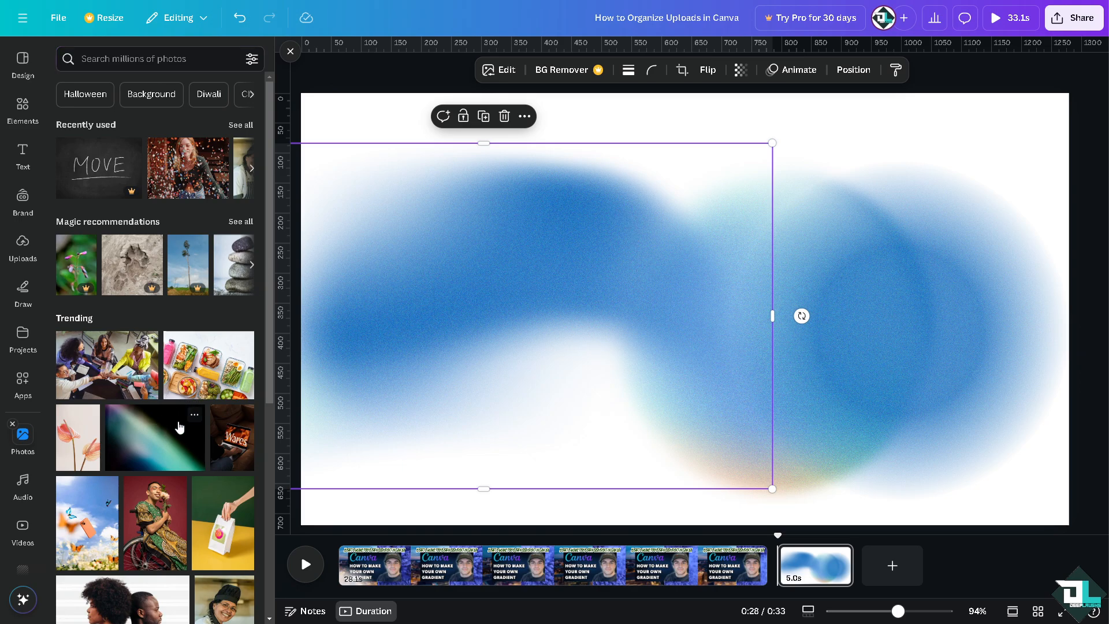
Add the trending black photo with the diagonal green light streak and stretch it to cover the whole page.
click(194, 414)
drag(688, 309, 562, 251)
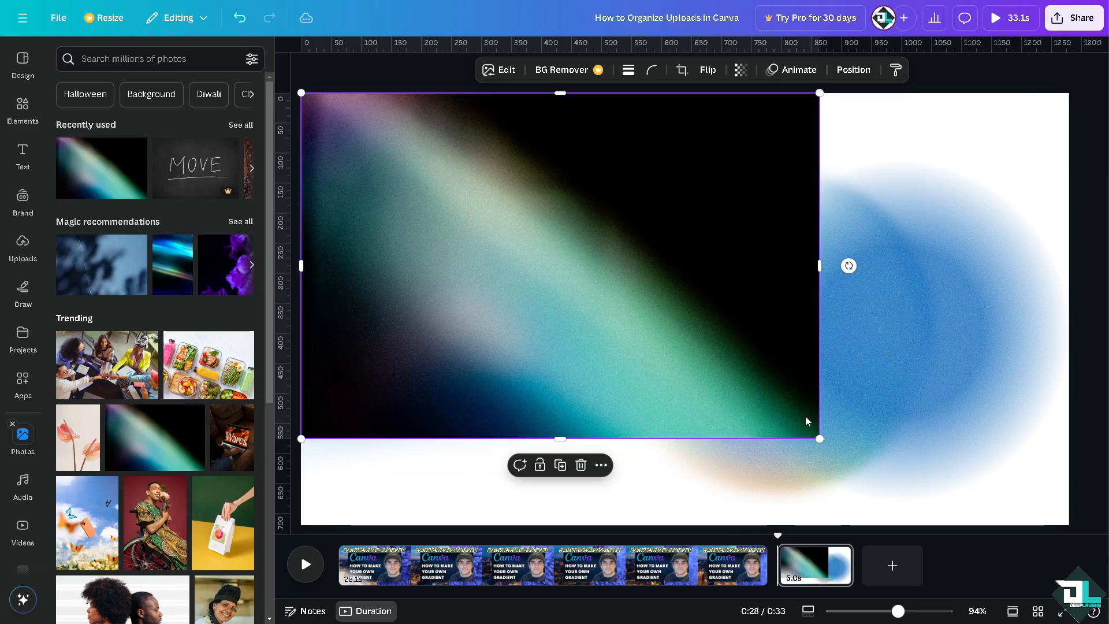
drag(820, 438, 947, 524)
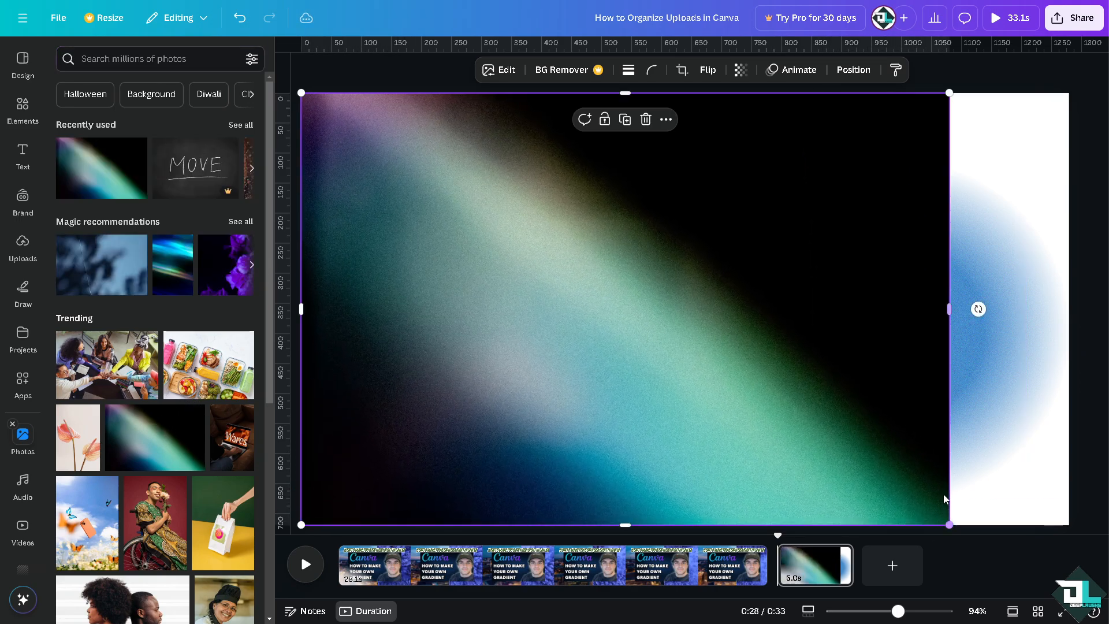
drag(947, 307, 1068, 306)
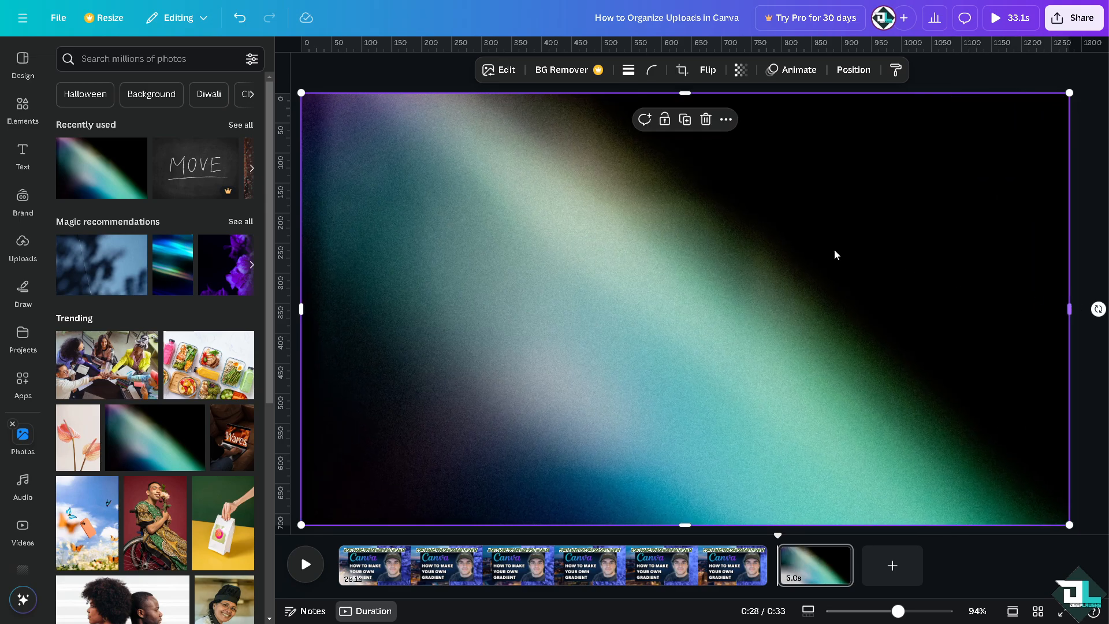
Send the full-page light streak photo to the back, behind the blue gradient graphics.
right_click(744, 229)
mouse_move(816, 390)
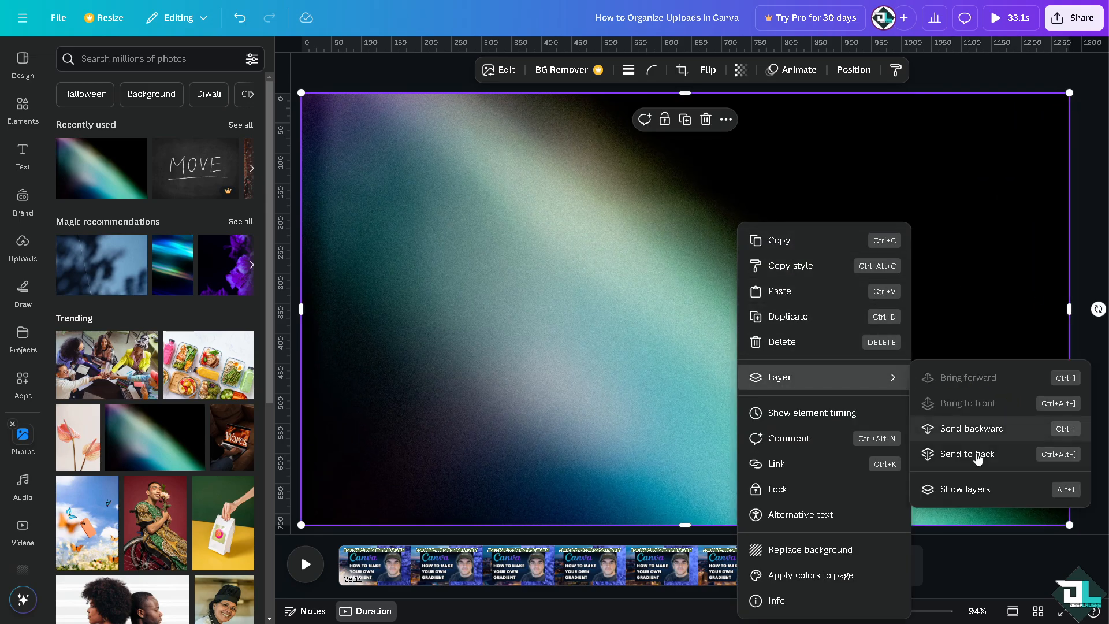
click(977, 454)
Rearrange the blue graphics, with the wave at the page's lower left and the overlapping circles at its upper-right corner.
mouse_move(594, 233)
mouse_down()
mouse_move(630, 191)
mouse_move(593, 230)
mouse_up()
key(ctrl+z)
click(787, 252)
click(485, 297)
drag(485, 297, 973, 116)
scroll(213, 246, down, 2)
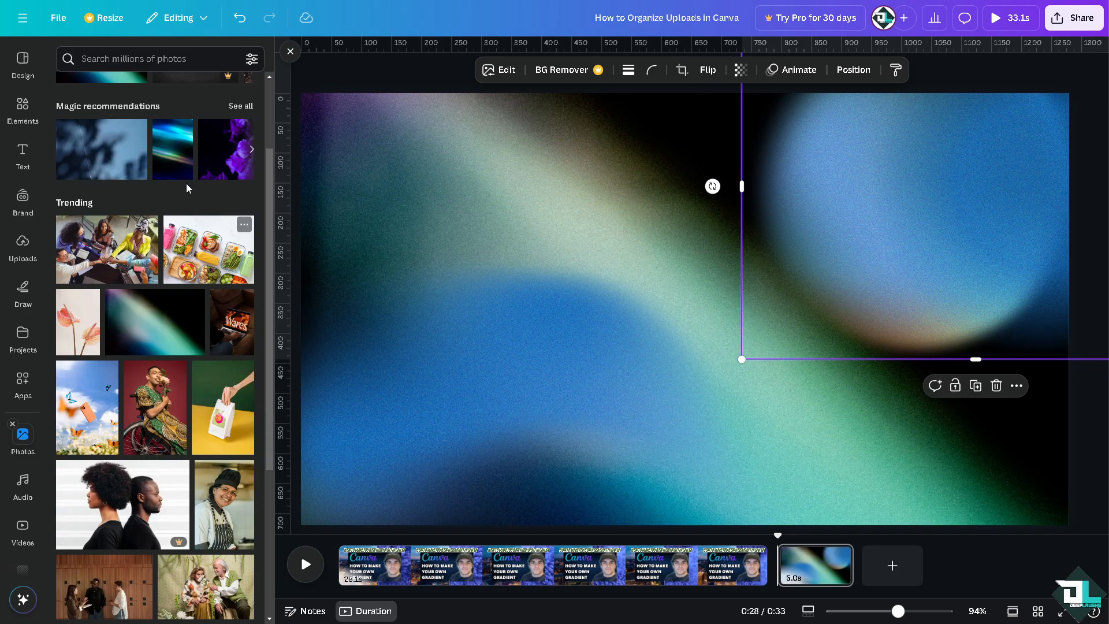
click(180, 127)
key(Delete)
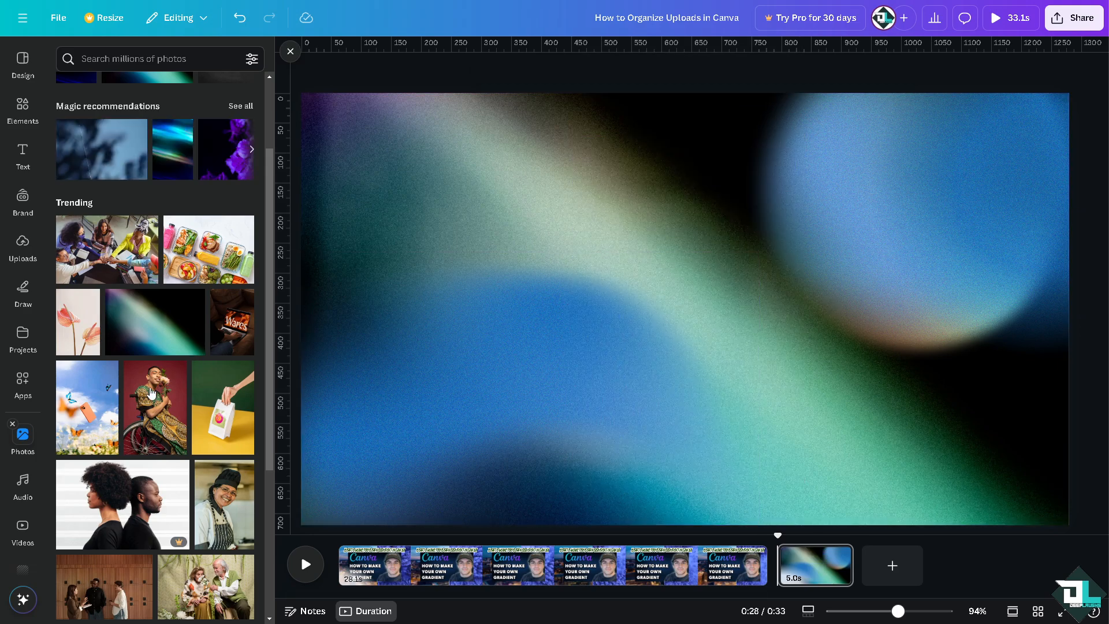
Add the recommended round orange-red gradient graphic, make it partly transparent and place it over the page's upper-left corner.
click(22, 110)
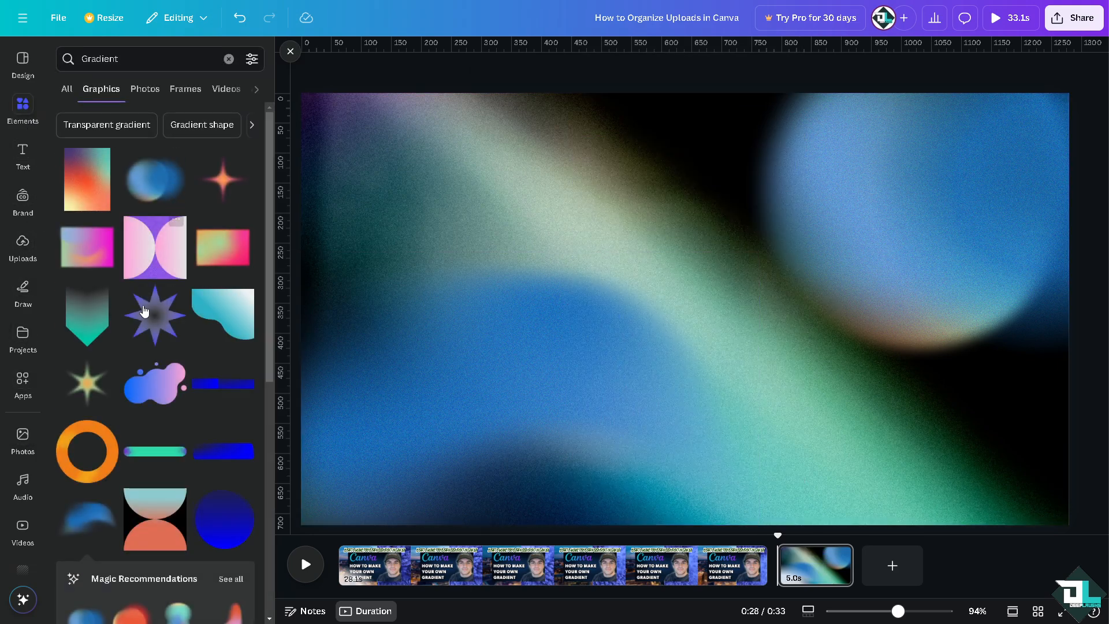
scroll(144, 312, down, 4)
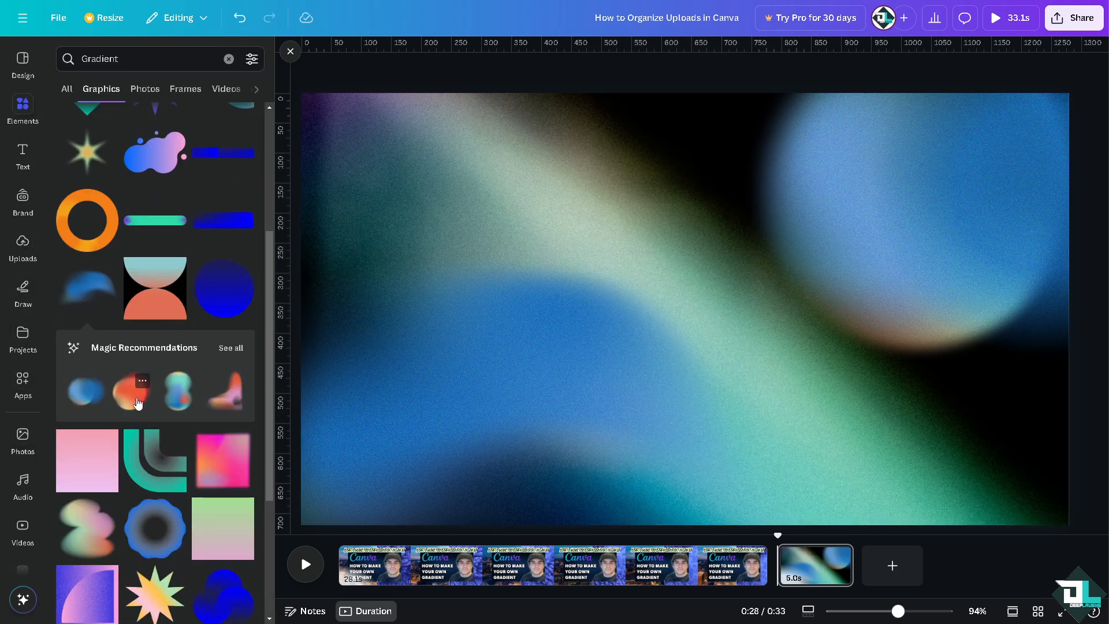
click(151, 388)
drag(861, 136, 927, 70)
drag(788, 116, 708, 122)
click(741, 69)
drag(626, 224, 328, 100)
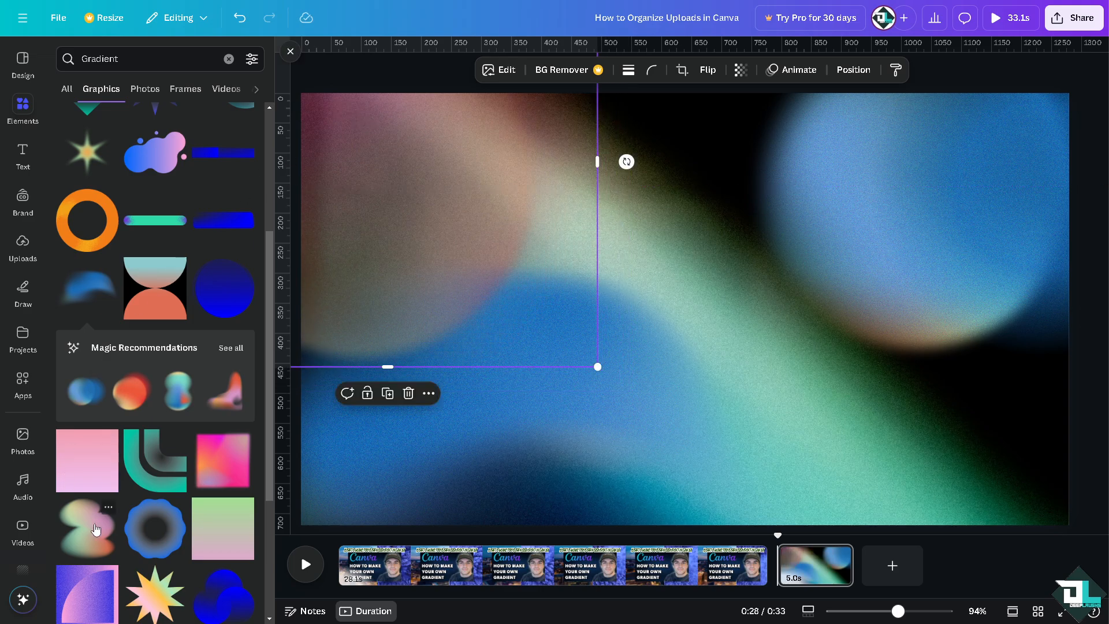
Add the green, pink and orange blob gradient at the page's lower-right corner, shrink it and set its transparency to 57.
click(87, 526)
drag(776, 283, 1007, 339)
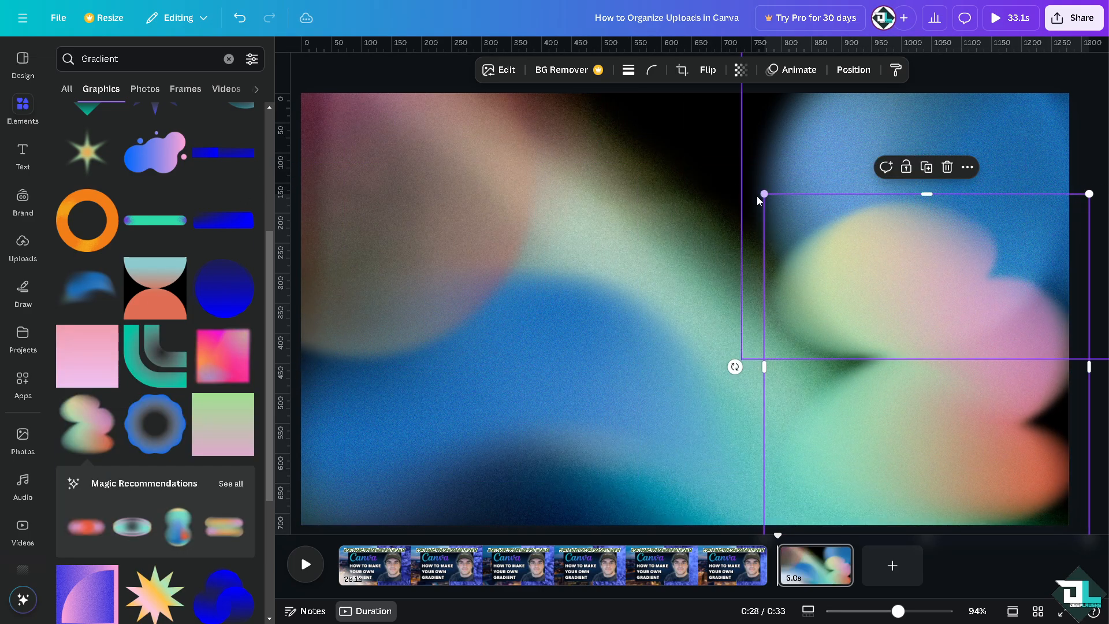
drag(762, 194, 839, 274)
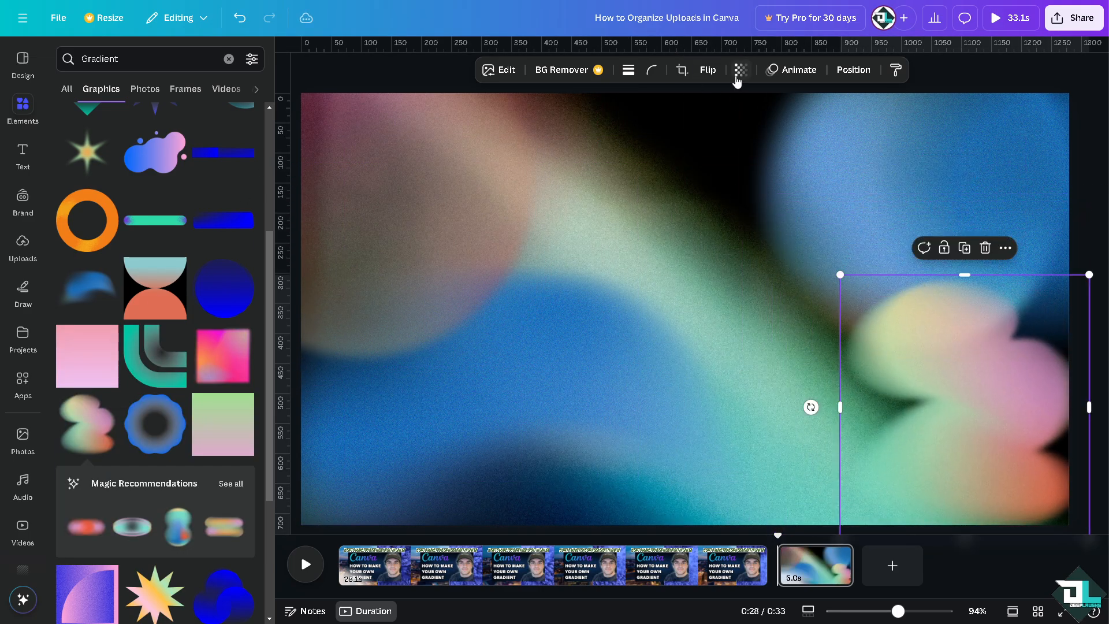
click(740, 70)
drag(769, 122, 733, 125)
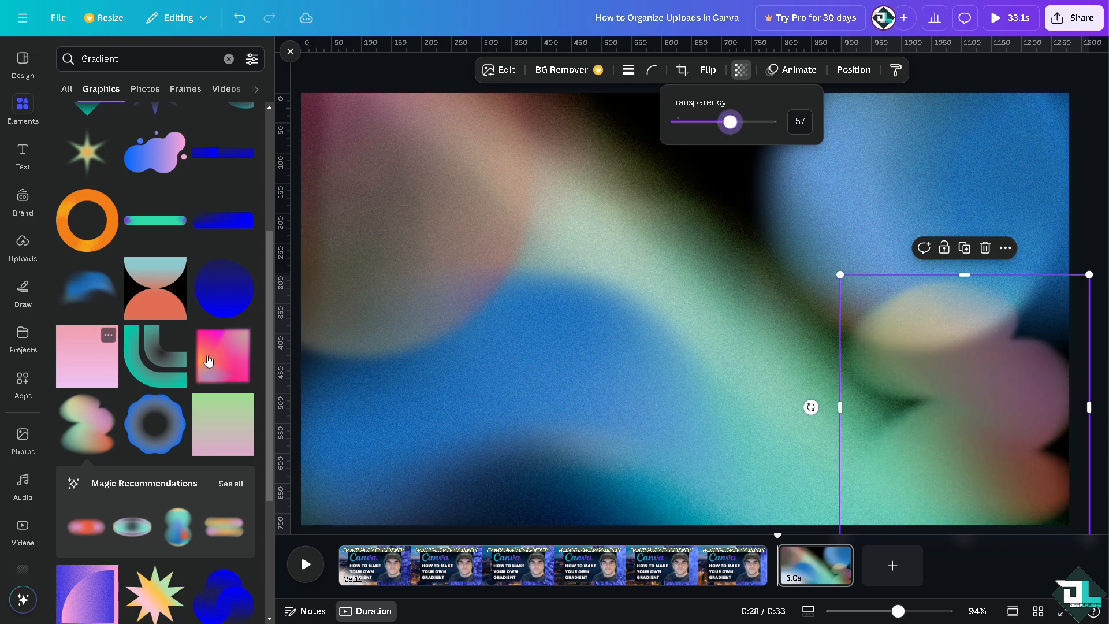
Add the pink and orange gradient square at the page's lower-left corner and set its transparency to 27.
click(214, 360)
drag(626, 324, 298, 462)
click(738, 70)
drag(719, 121, 693, 128)
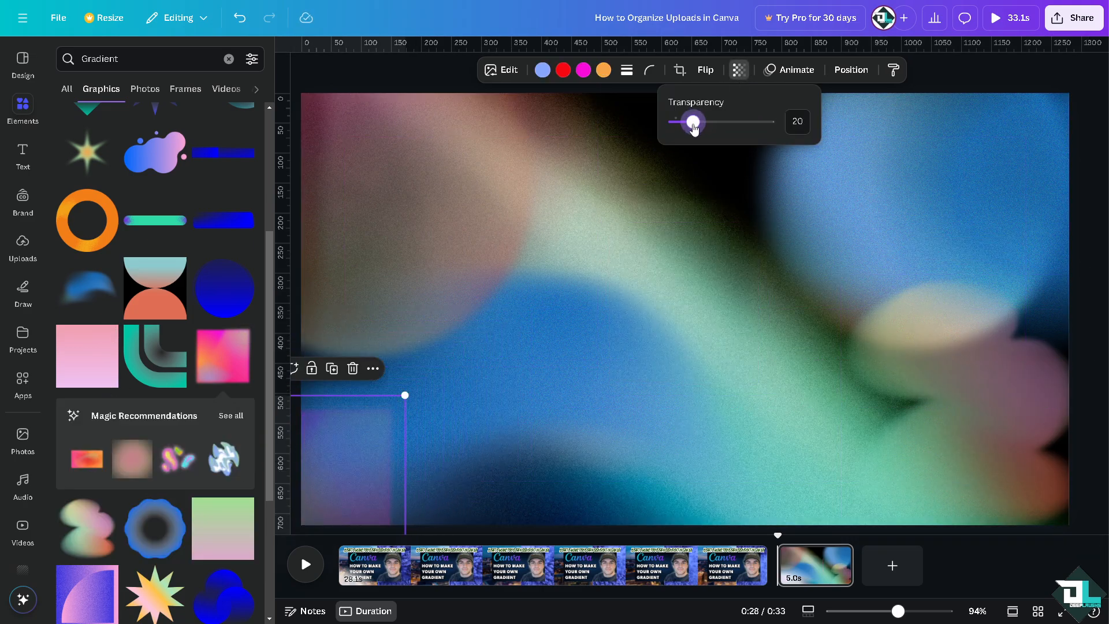
Add the recommended blue, green and white swirl graphic, enlarge it to about 520 by 585, center it and set its transparency to 37.
scroll(174, 347, down, 2)
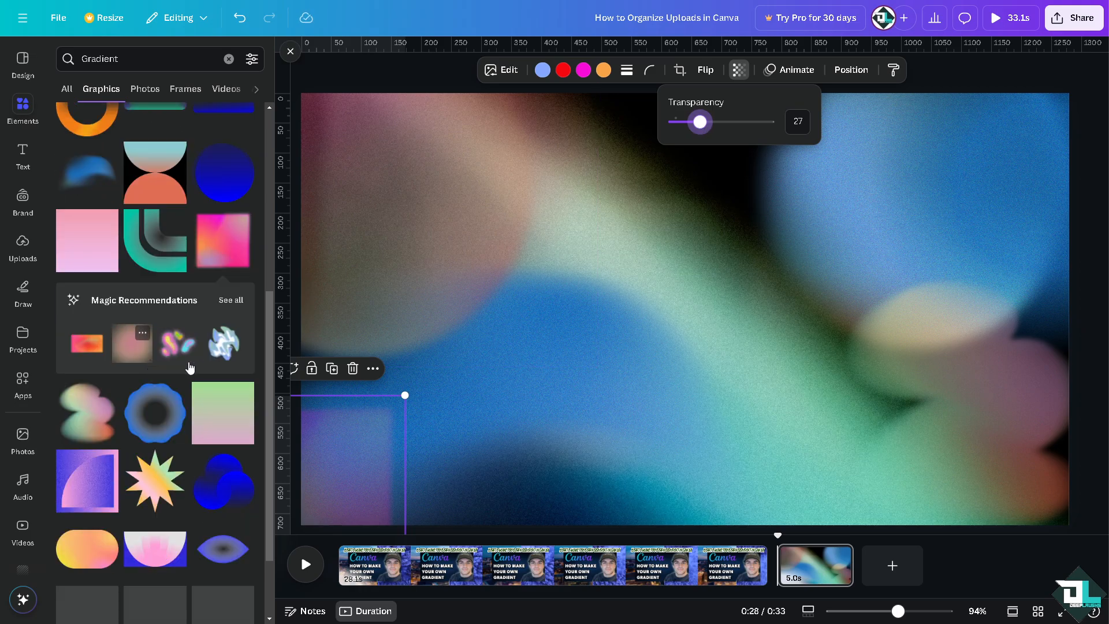
click(223, 343)
drag(762, 222, 1007, 119)
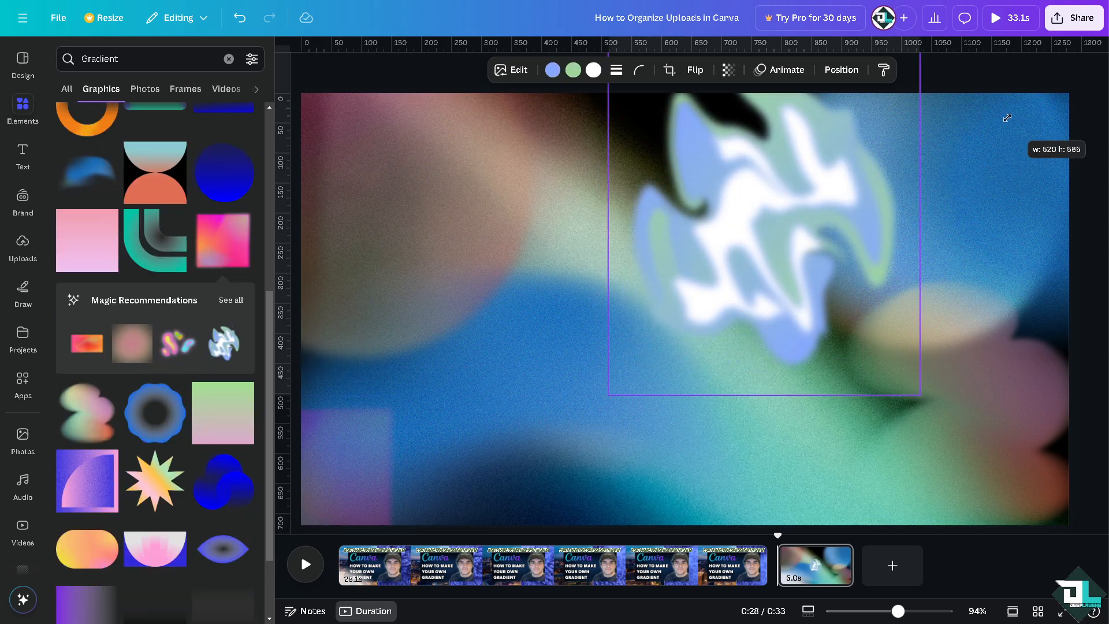
drag(739, 237, 642, 324)
click(728, 70)
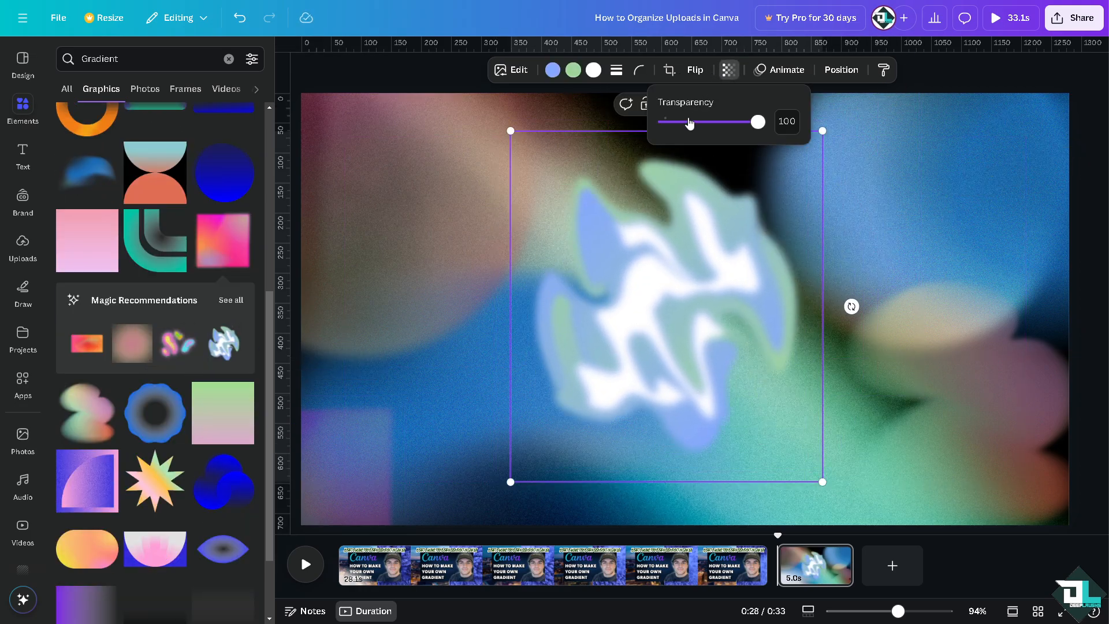
drag(763, 121, 698, 121)
Add the blue eye-shaped gradient at the page's center, shrink it slightly and set its transparency to 33.
scroll(156, 347, down, 4)
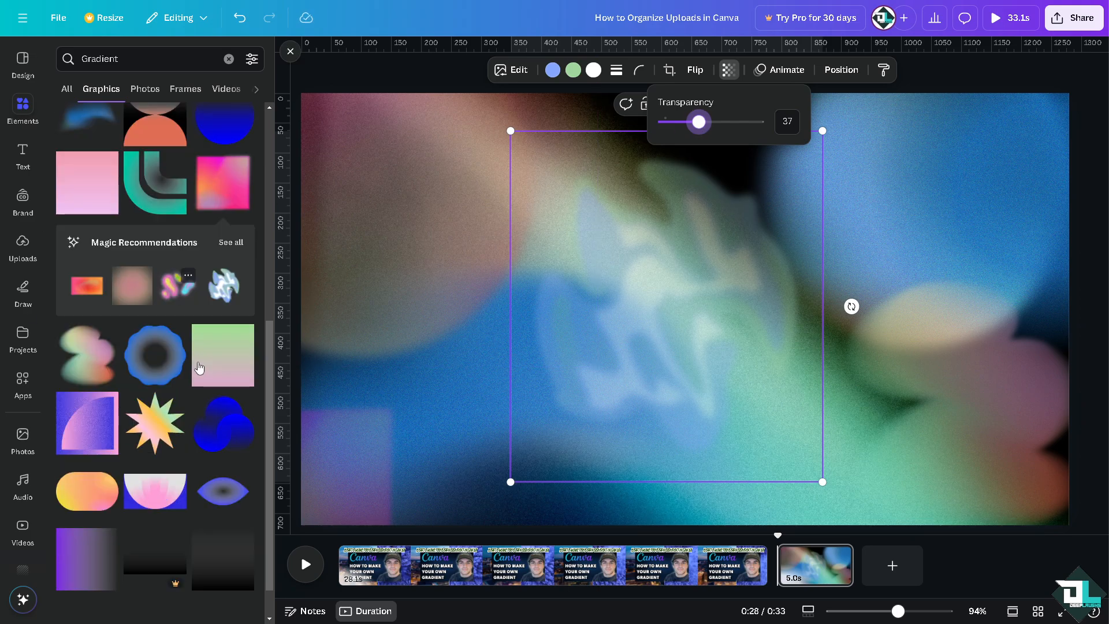
click(223, 330)
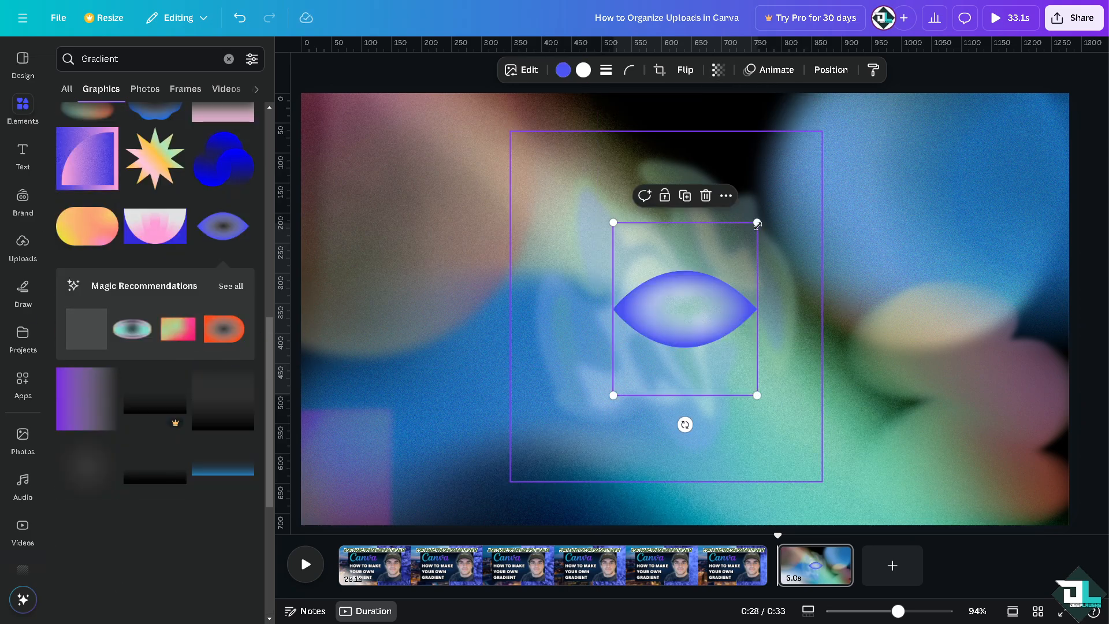
drag(756, 222, 749, 230)
click(717, 70)
click(689, 123)
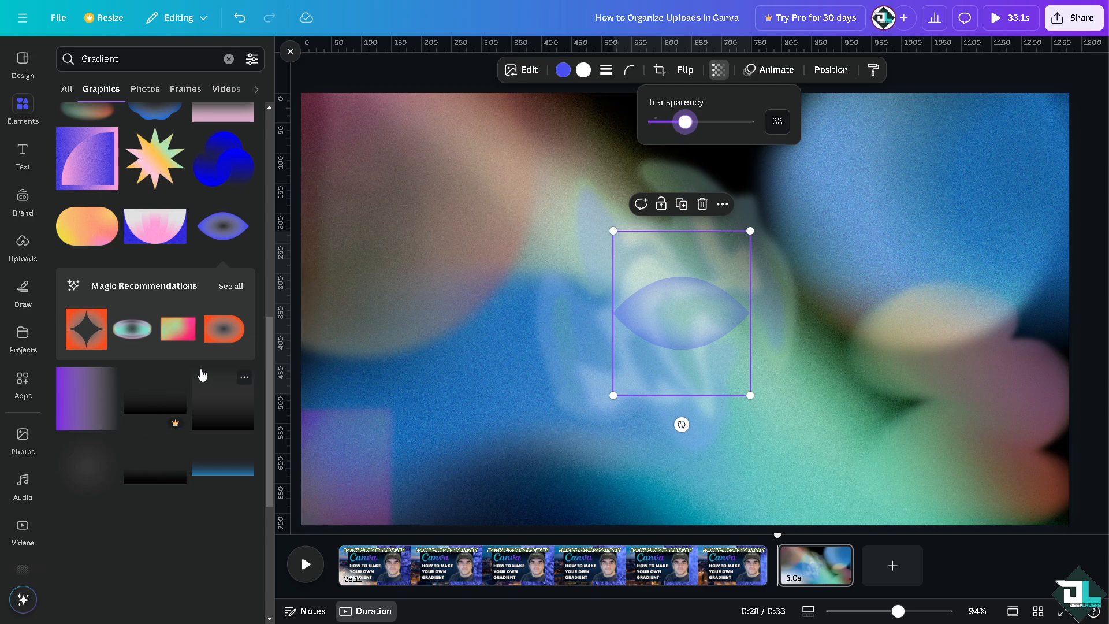
Add the blurred orange circle gradient and place it in the page's upper-left area.
scroll(112, 354, down, 2)
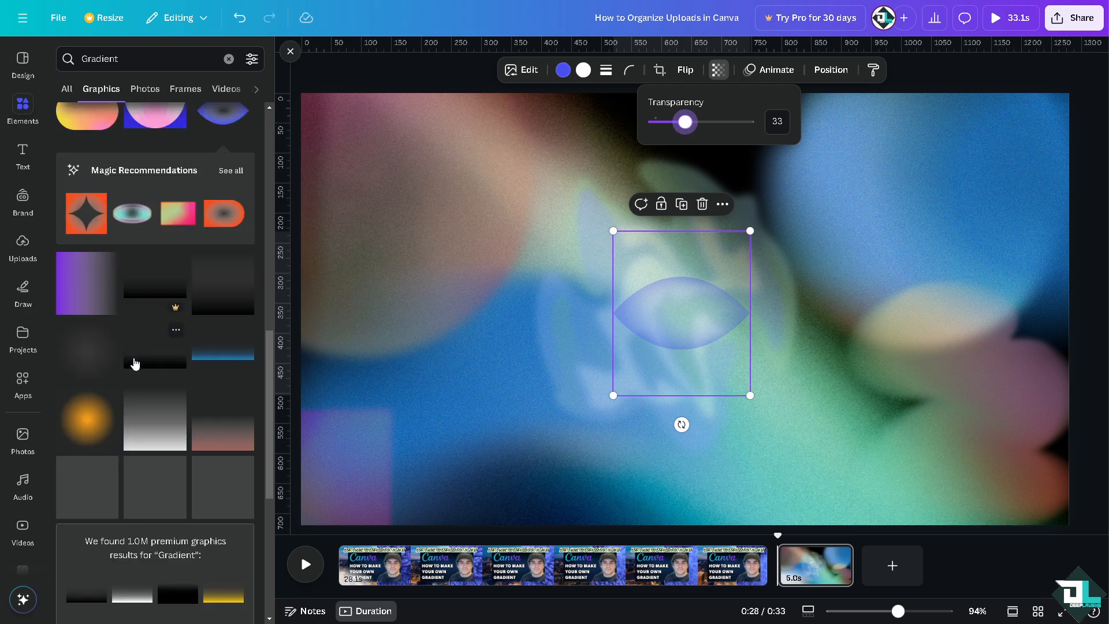
click(80, 424)
drag(698, 271, 377, 207)
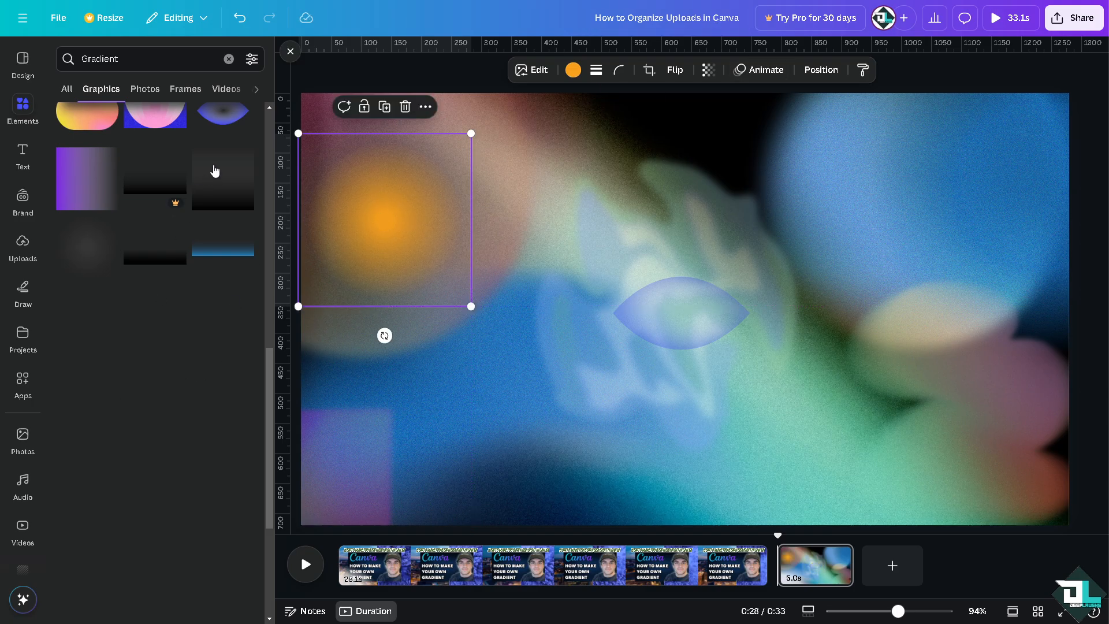
Add the three overlapping blue circles graphic in the page's upper-right area and set its transparency to 53.
scroll(215, 171, up, 3)
click(233, 219)
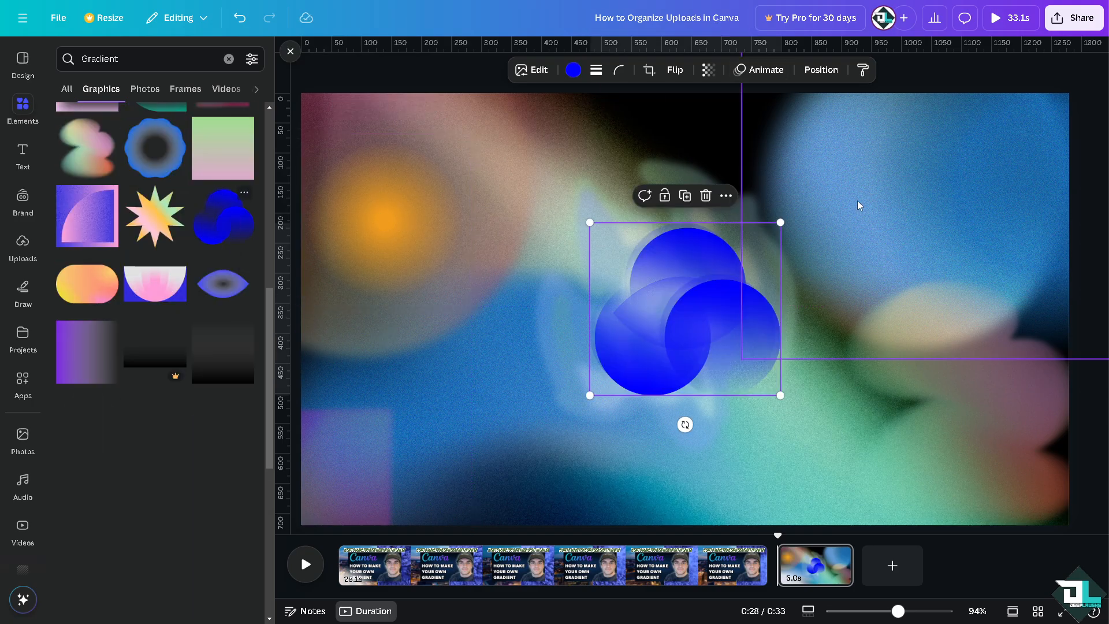
drag(703, 297, 918, 181)
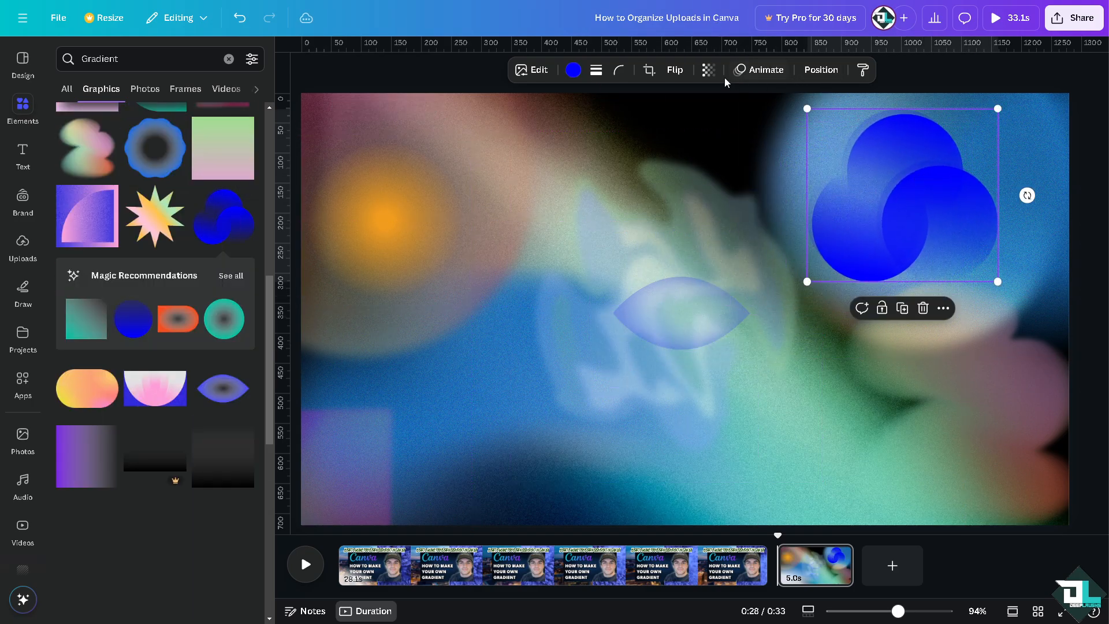
click(710, 71)
drag(733, 126, 694, 126)
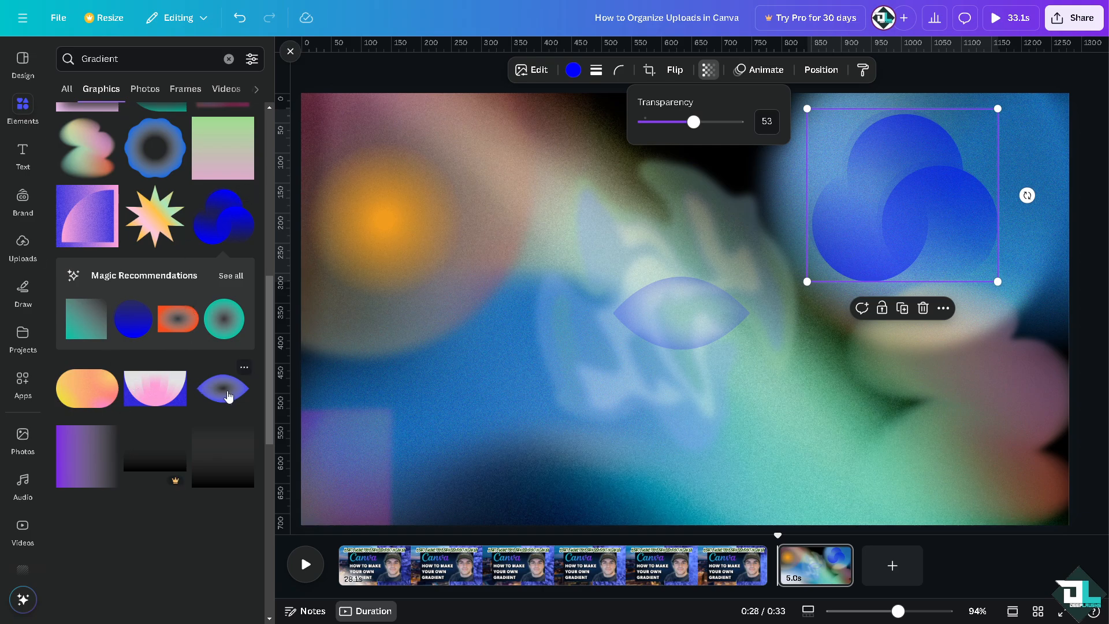
Add the yellow, orange and pink pill-shaped gradient at the page's lower-right corner and set its transparency to 14.
click(101, 392)
drag(728, 277, 964, 411)
click(748, 69)
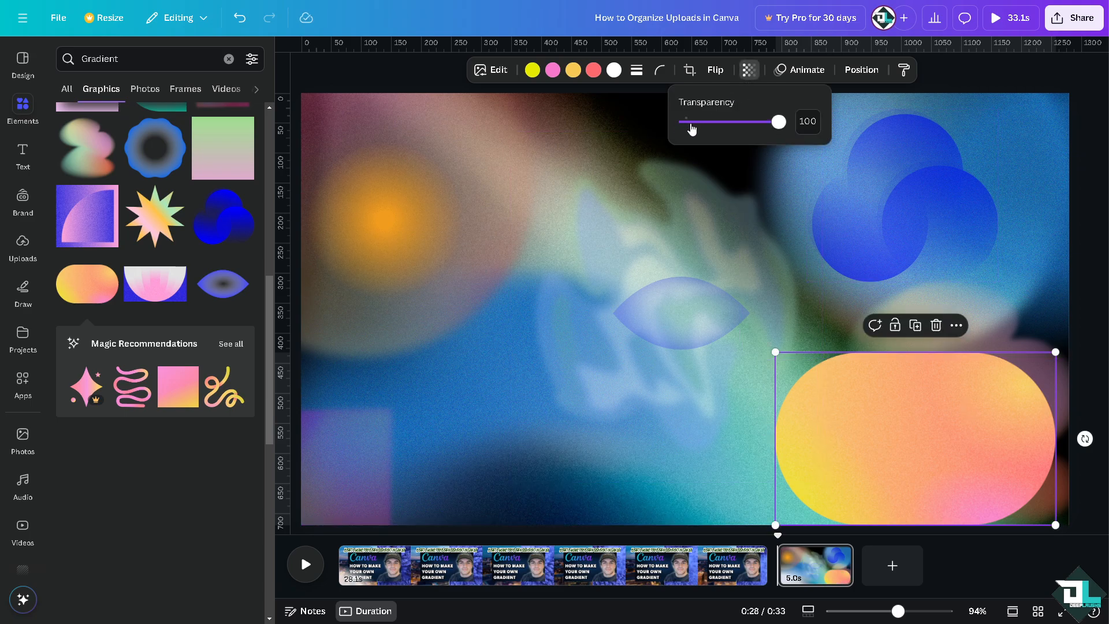
drag(783, 121, 694, 127)
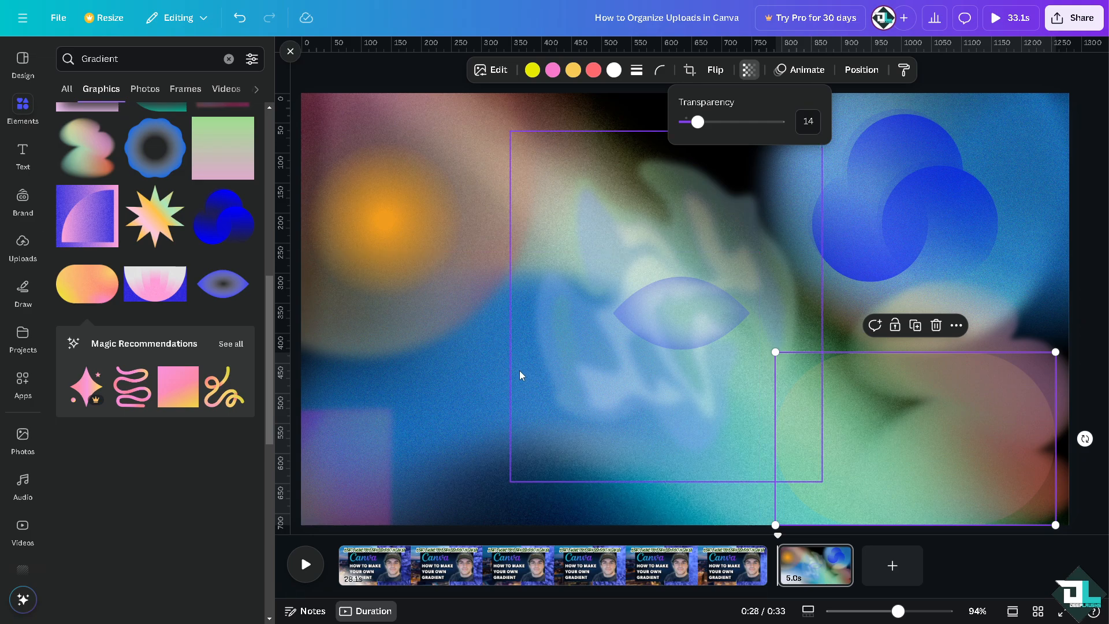
click(501, 371)
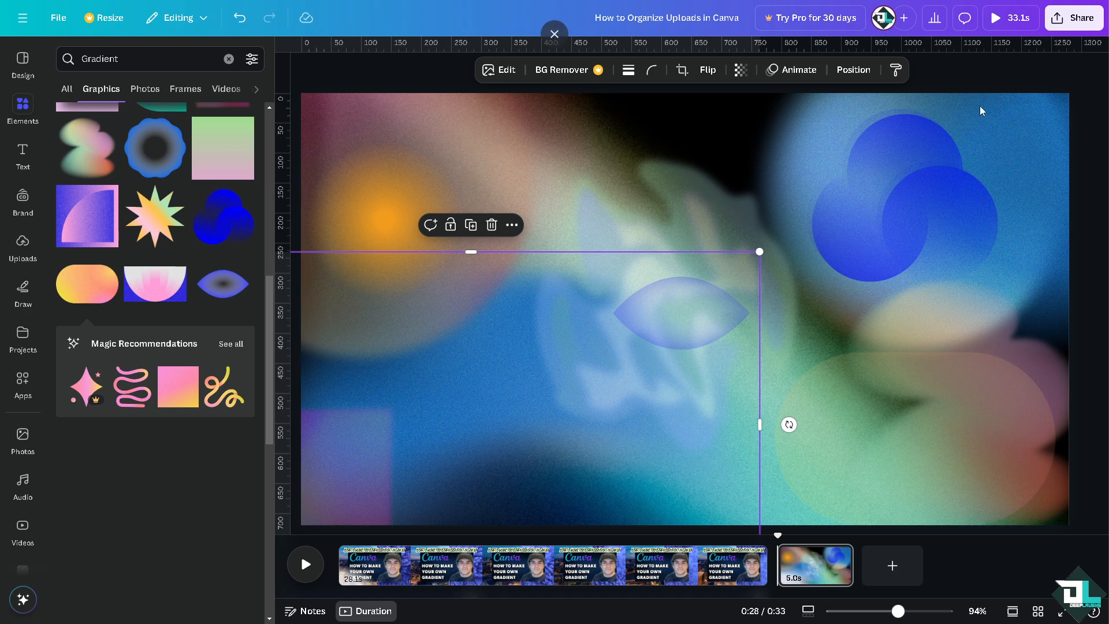
Preview the design as a video, skip ahead through it, and view it in full screen.
click(1009, 17)
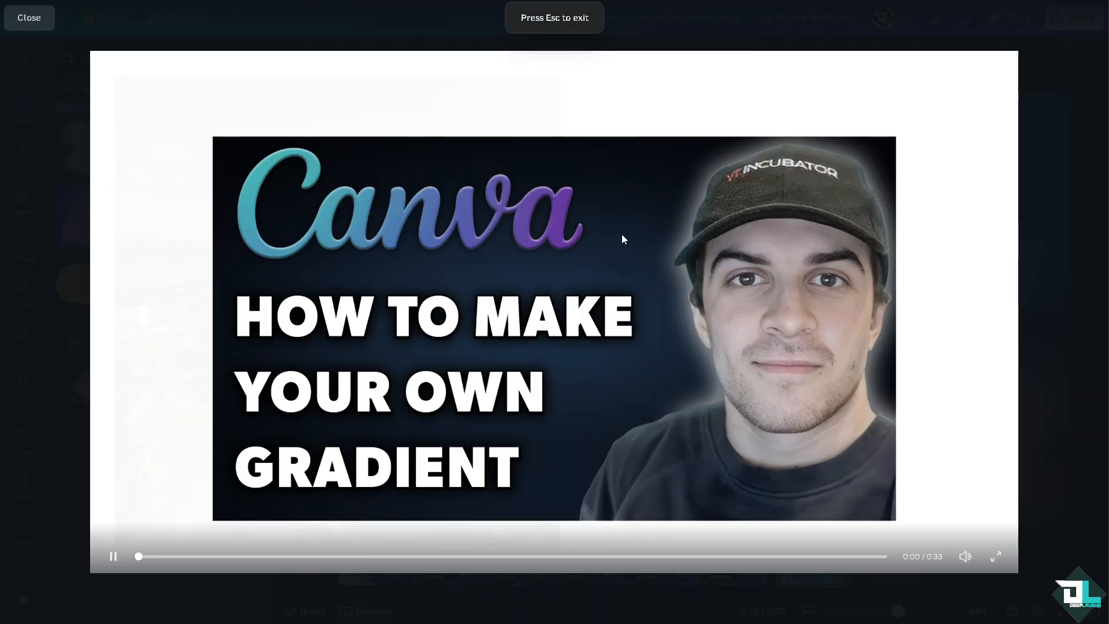
click(324, 557)
click(446, 558)
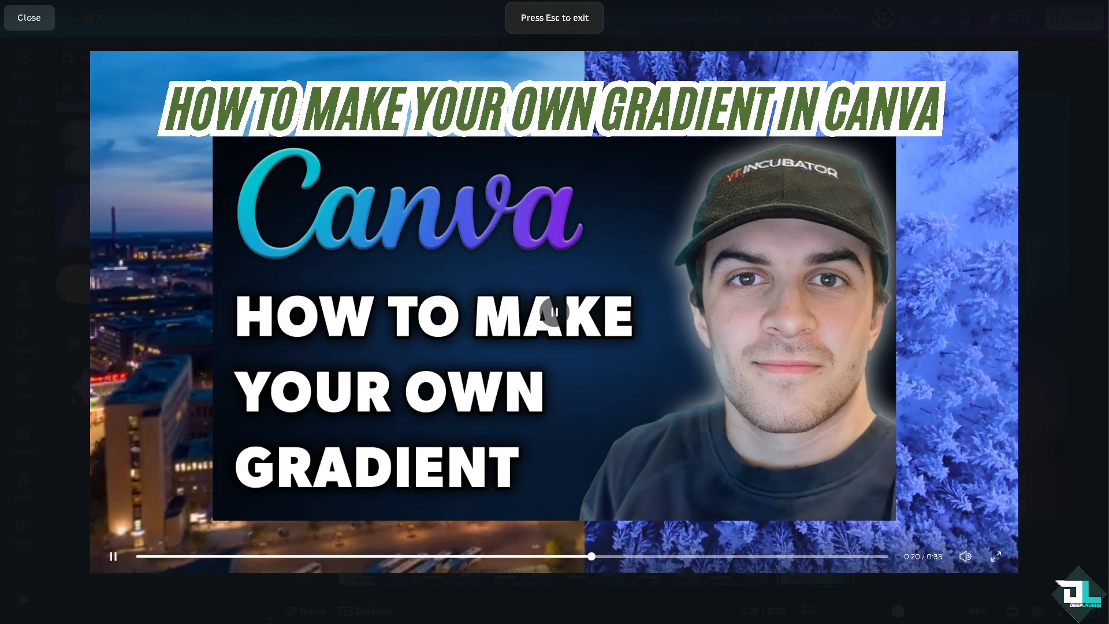
key(Escape)
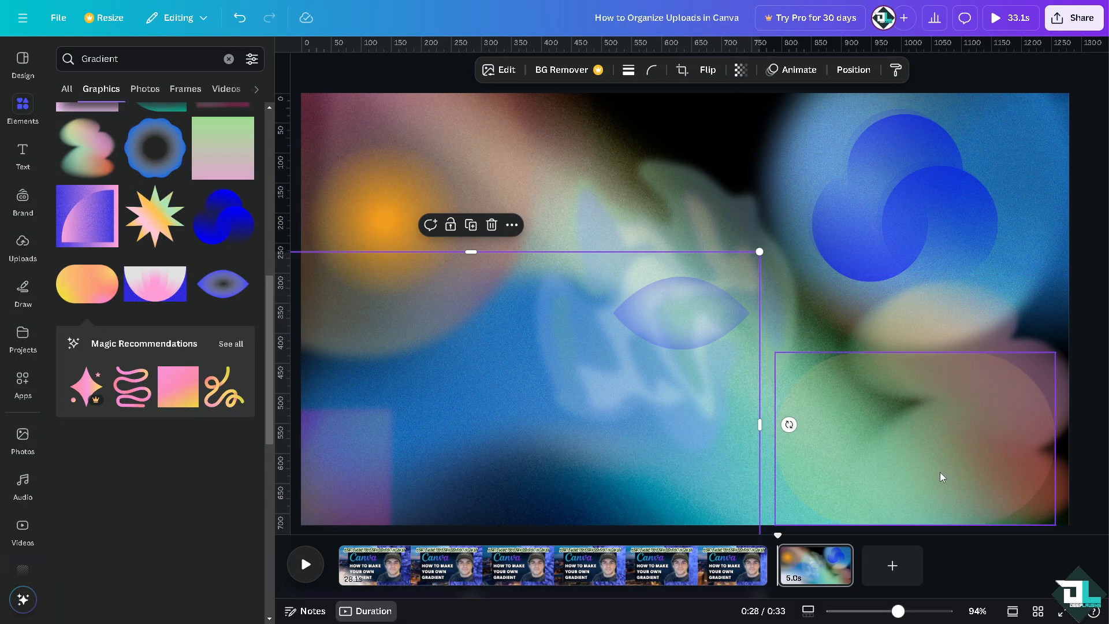
click(1062, 610)
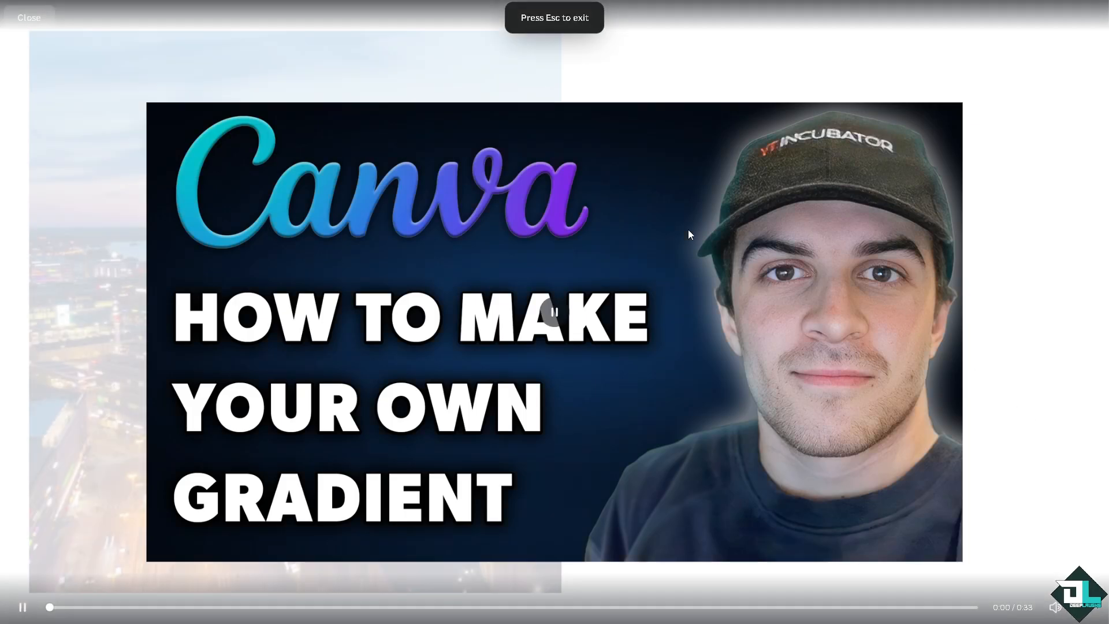
key(Escape)
Examine the sharing options and the file types available for downloading the design.
click(1081, 19)
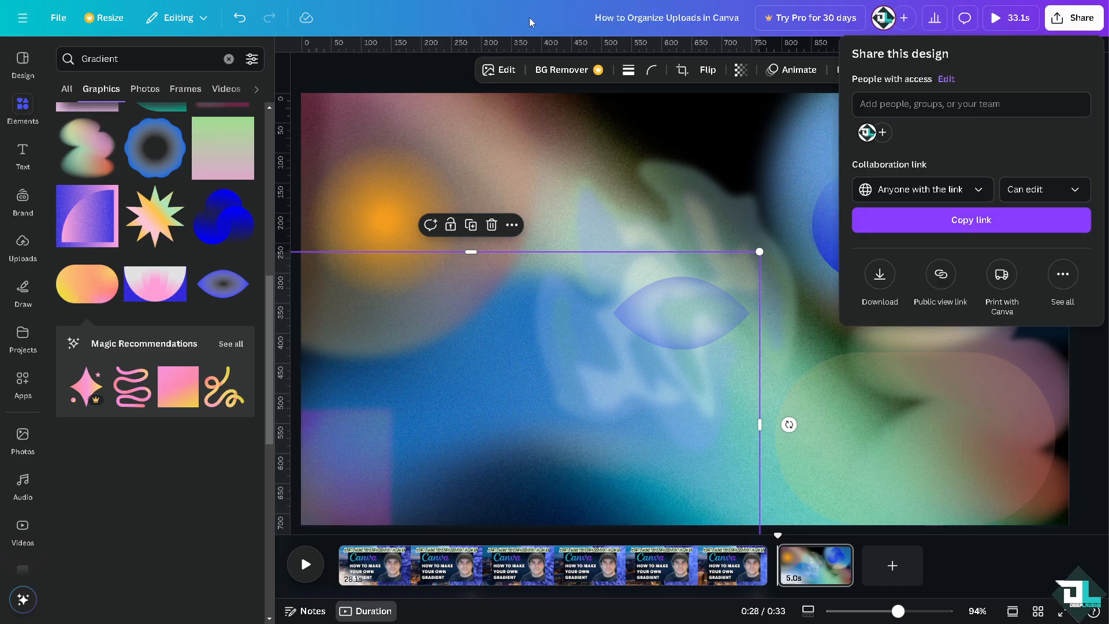
click(359, 69)
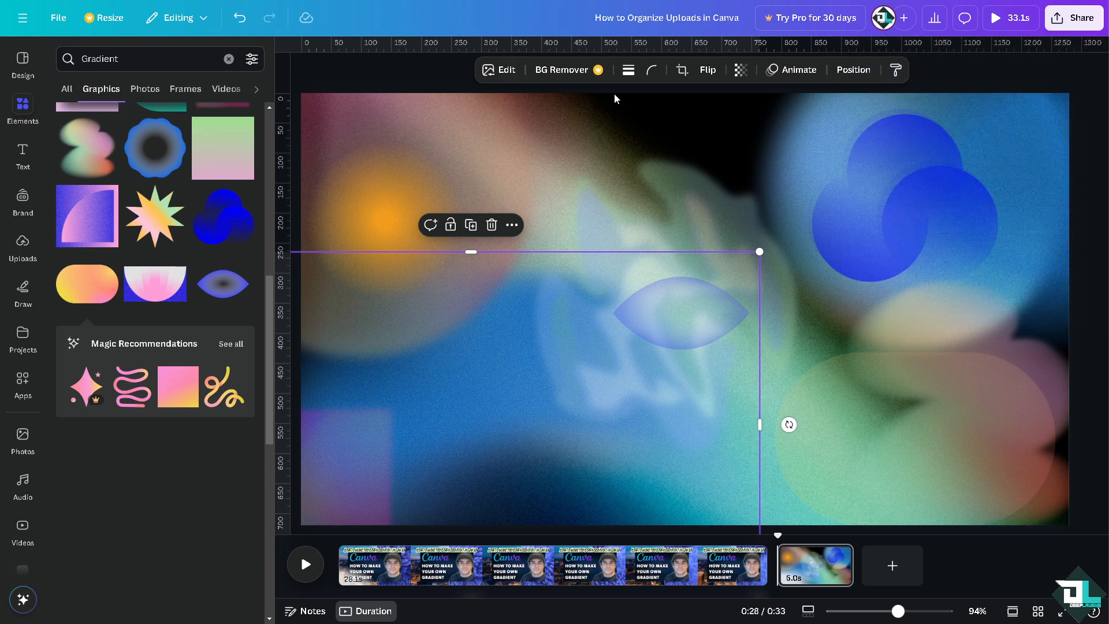
click(1069, 23)
click(879, 275)
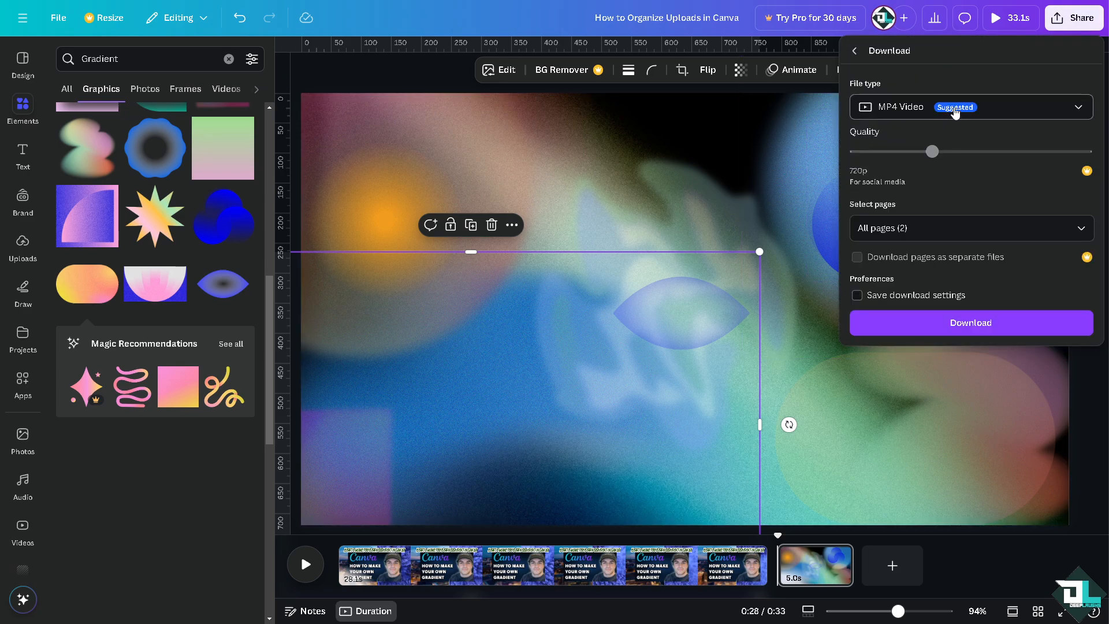
click(955, 112)
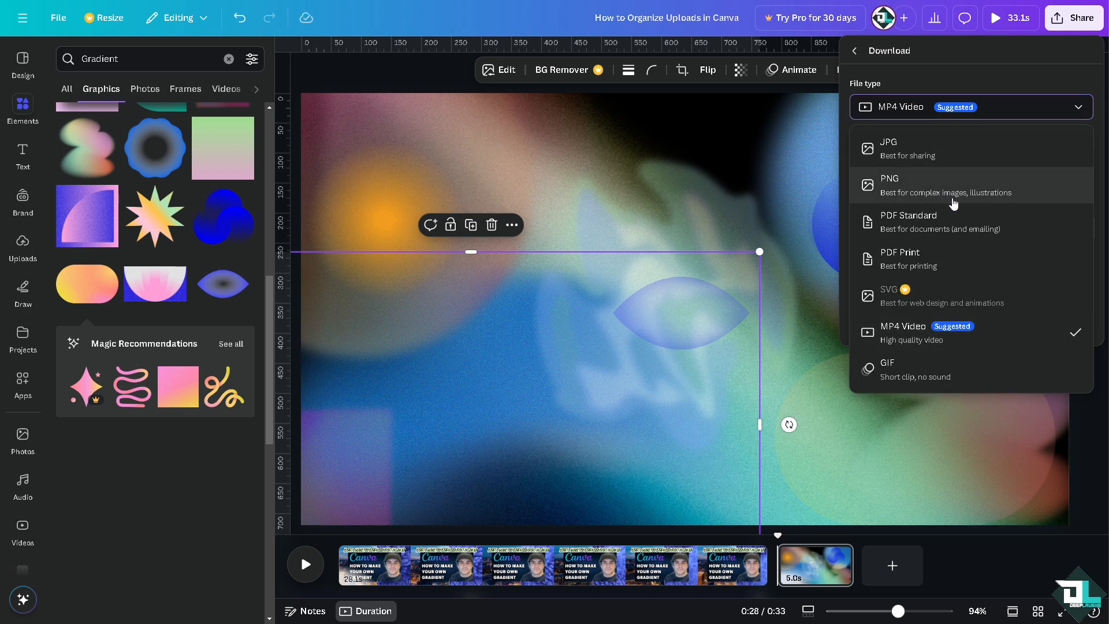
Return to the sharing options and copy the design's collaboration link.
click(855, 51)
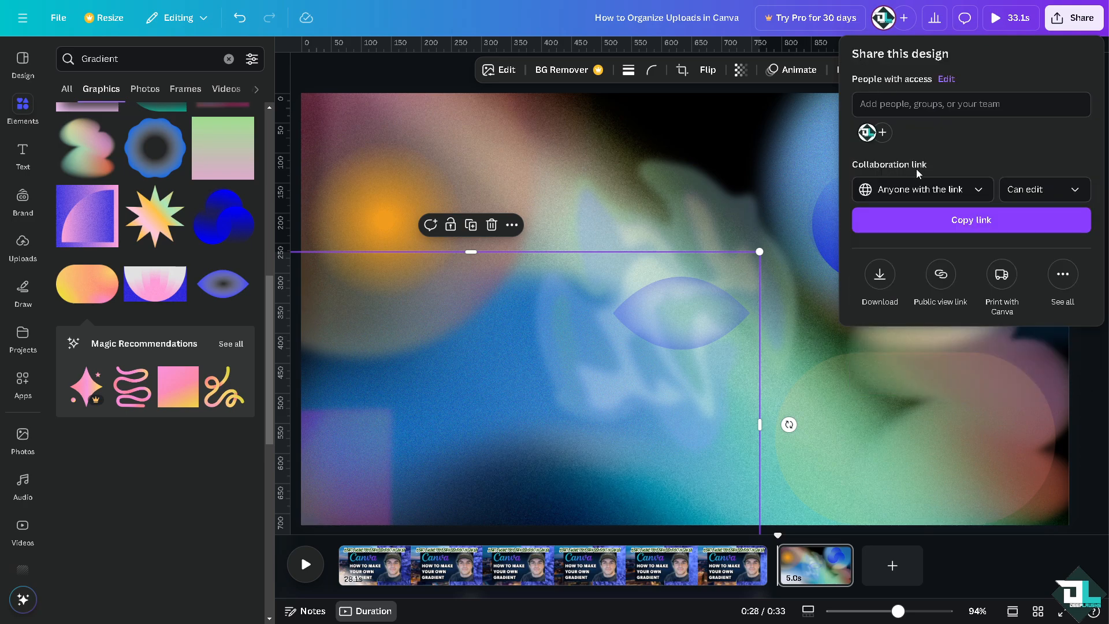
click(927, 221)
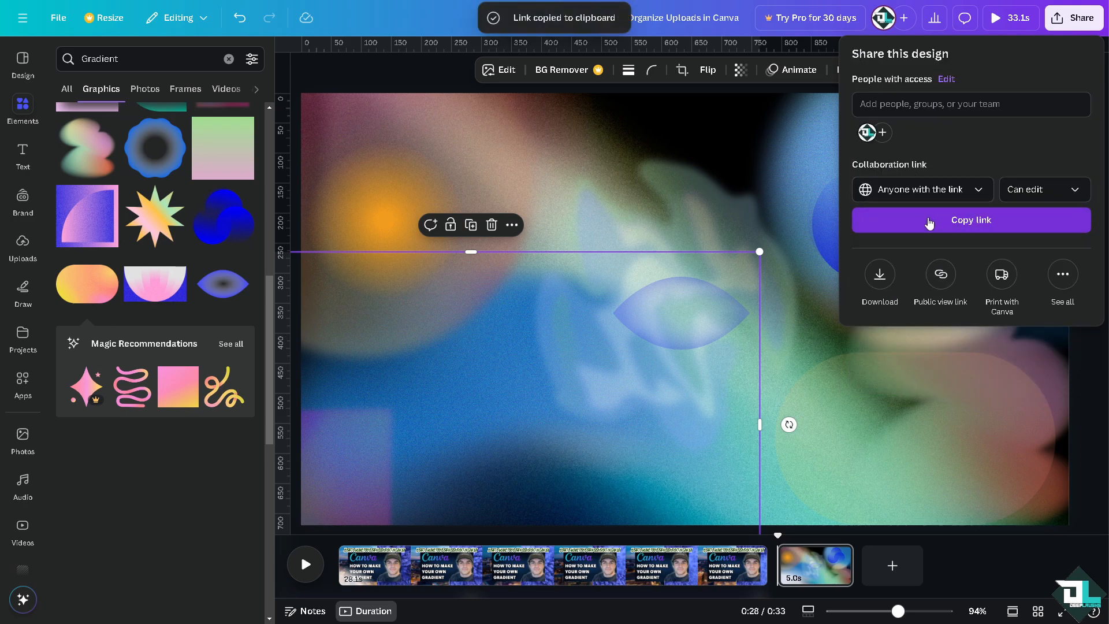
click(335, 64)
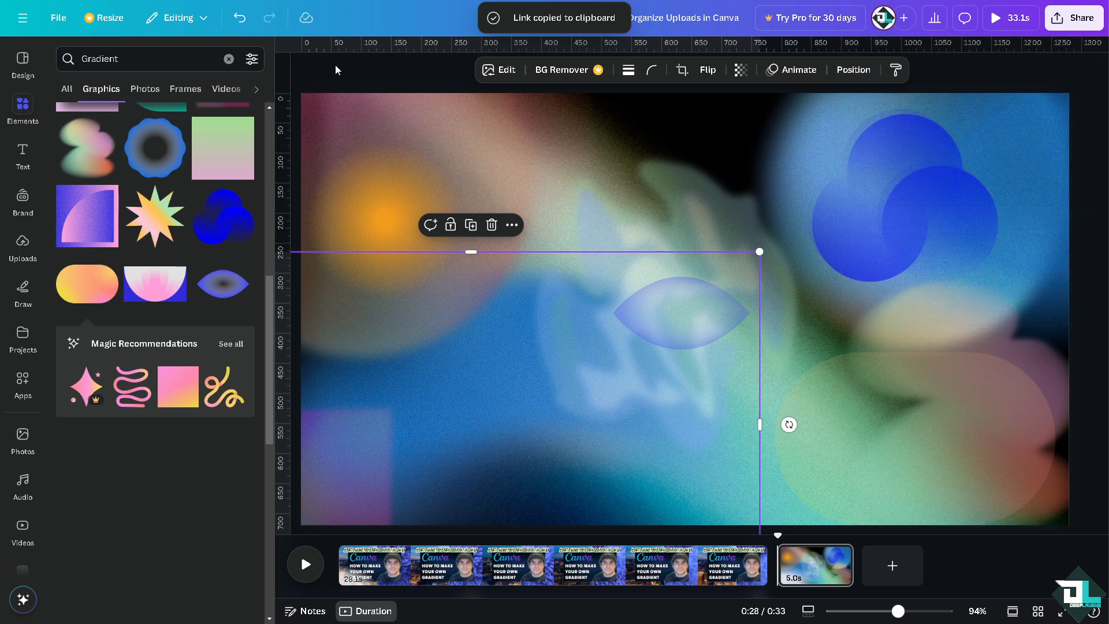